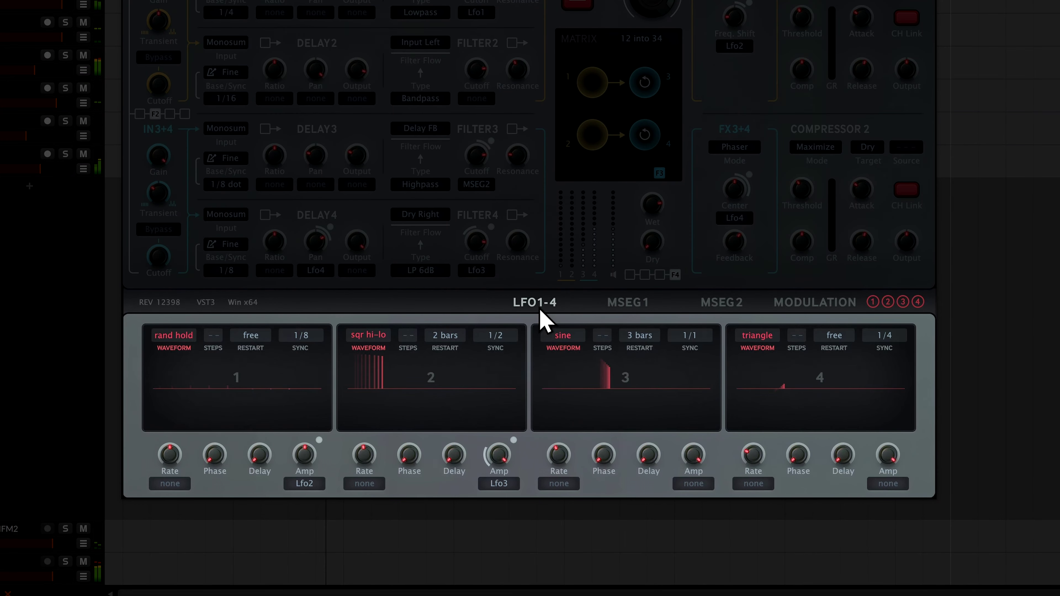
# Look through the MSEG1, MSEG2 and Modulation pages of the plug-in
pyautogui.click(629, 317)
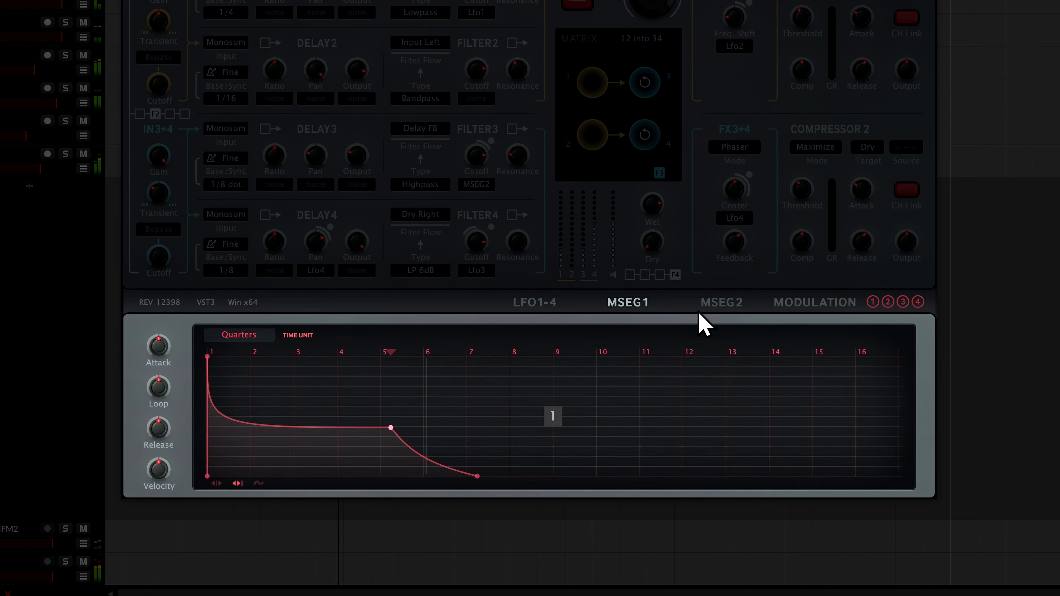
pyautogui.click(722, 315)
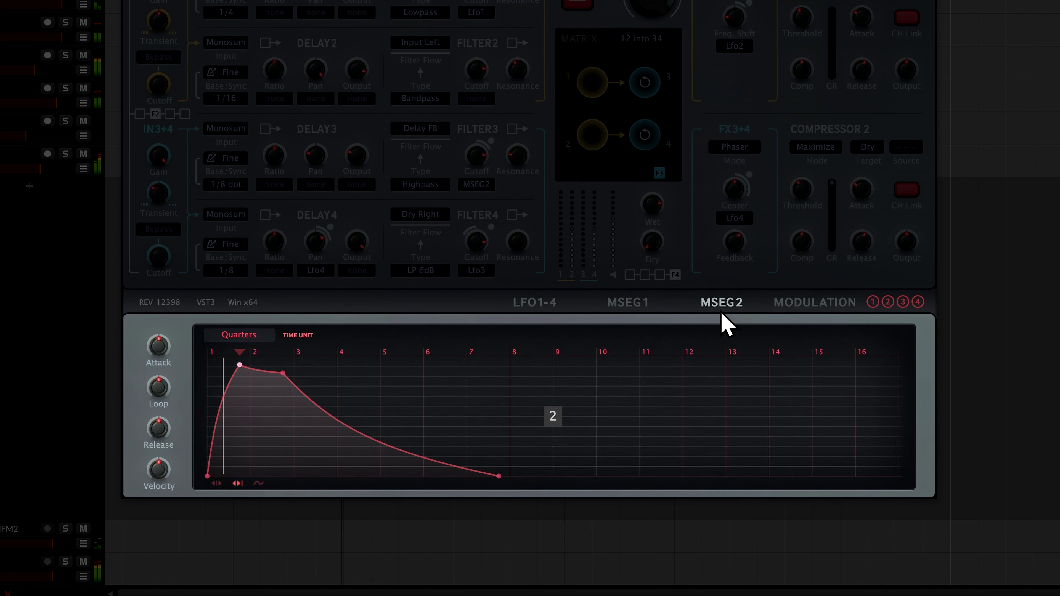
pyautogui.click(820, 309)
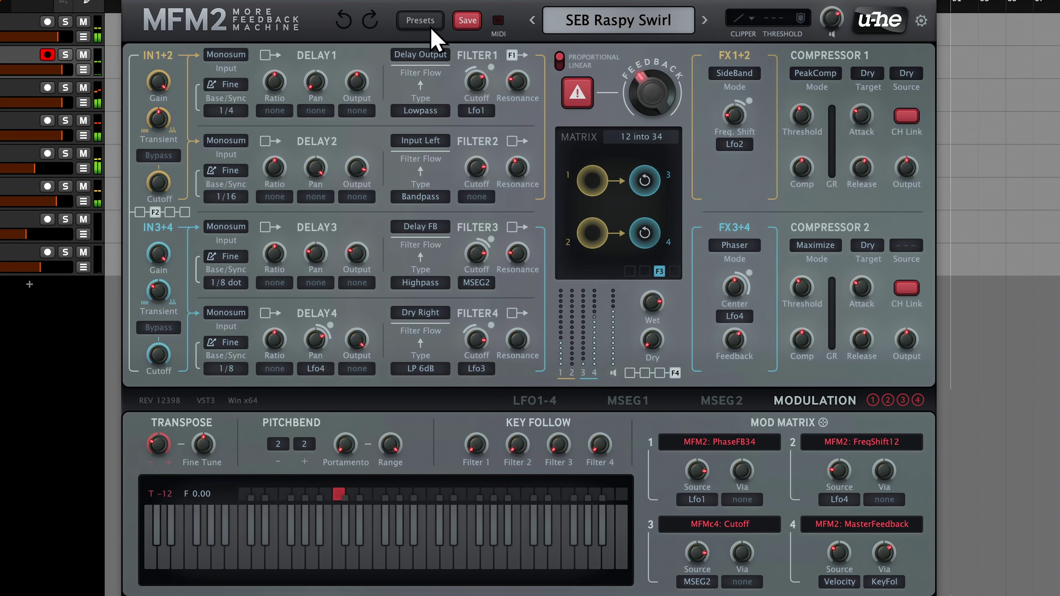
# Browse the preset folders 01 Basics and 02 Classic Delays in the local preset library
pyautogui.click(421, 22)
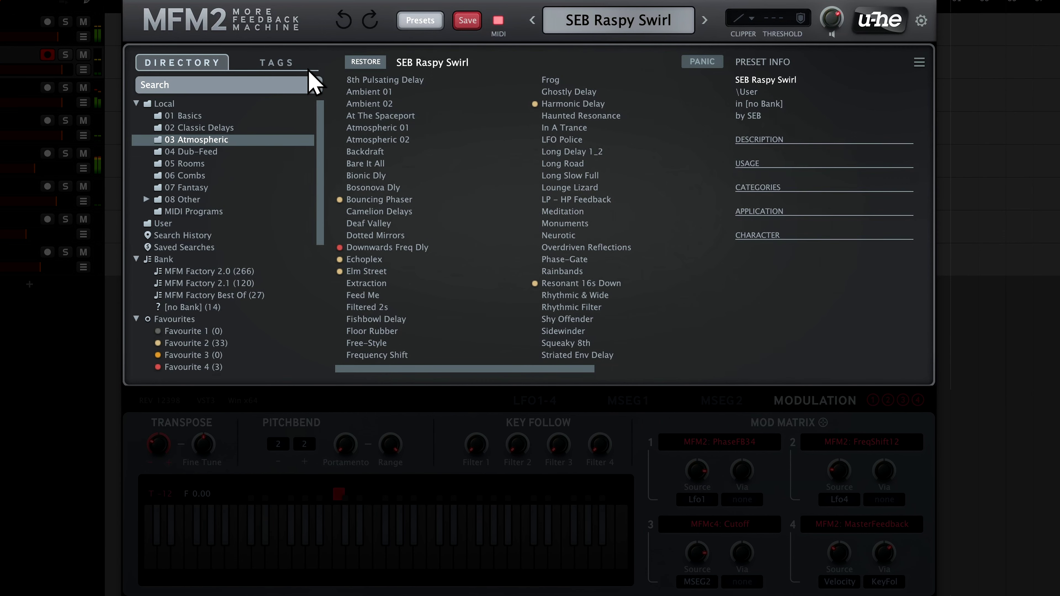
pyautogui.click(223, 119)
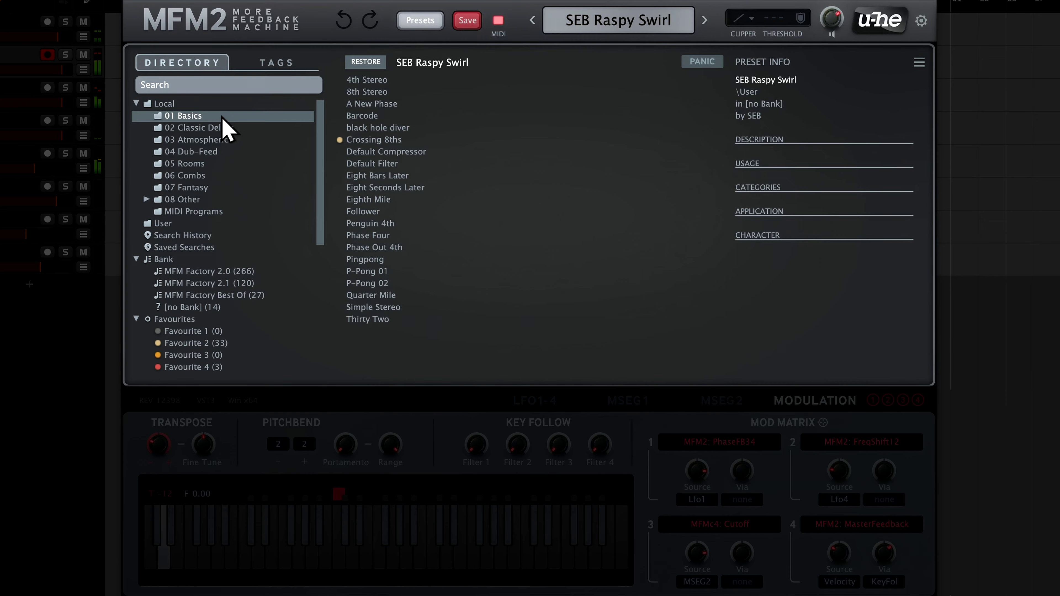
pyautogui.click(234, 129)
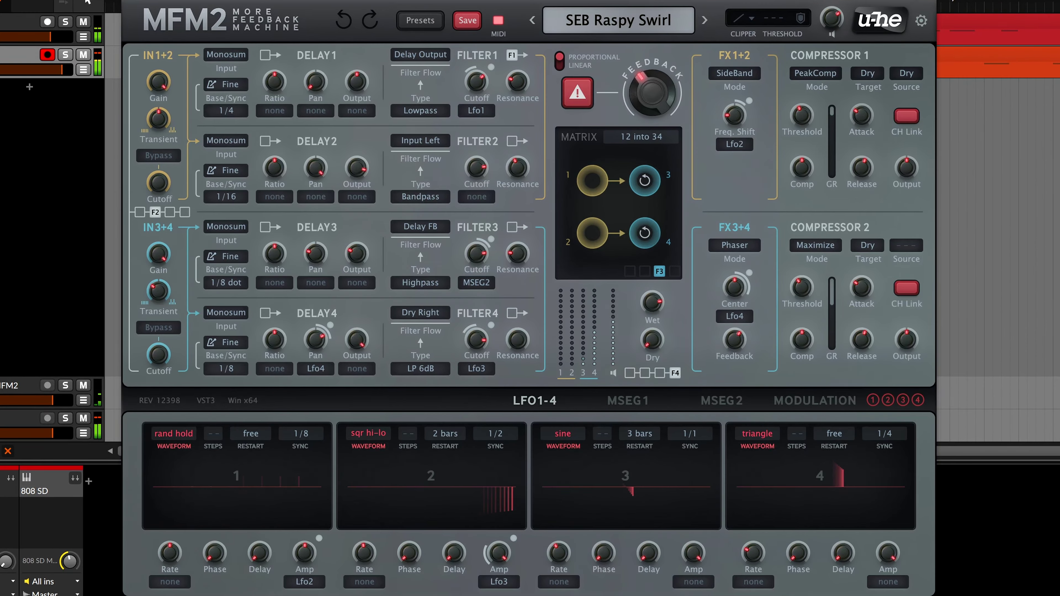
# Initialise the SEB Raspy Swirl preset to the default init patch and close the plug-in window
pyautogui.click(604, 21)
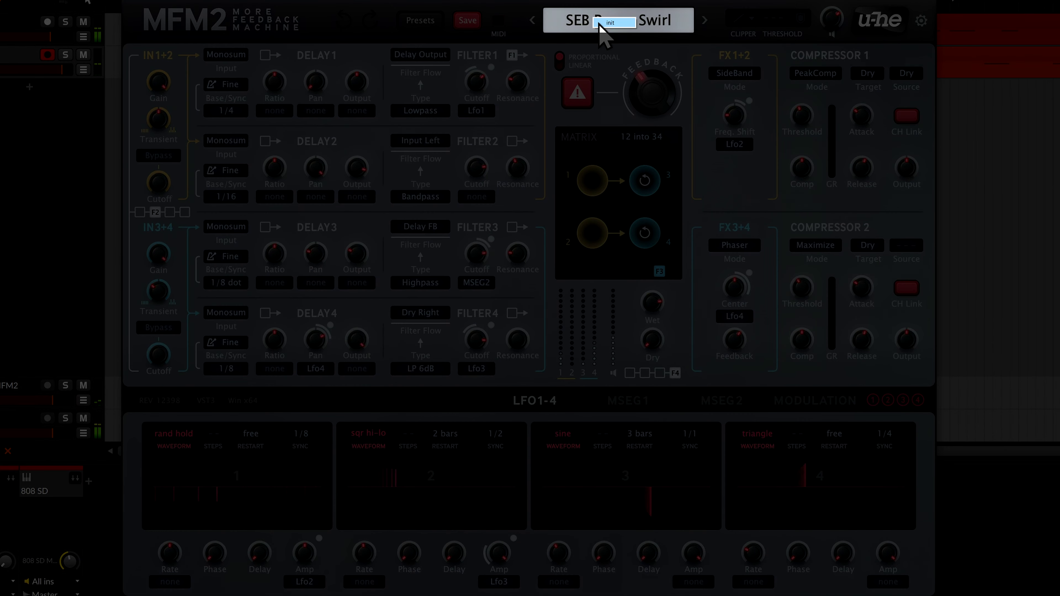
pyautogui.click(601, 24)
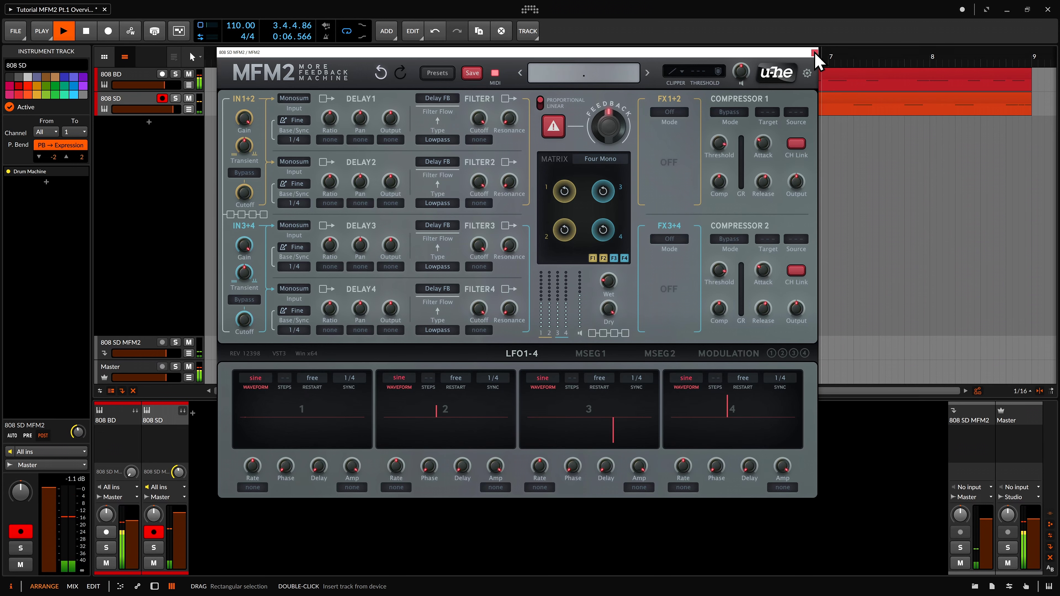
pyautogui.click(815, 52)
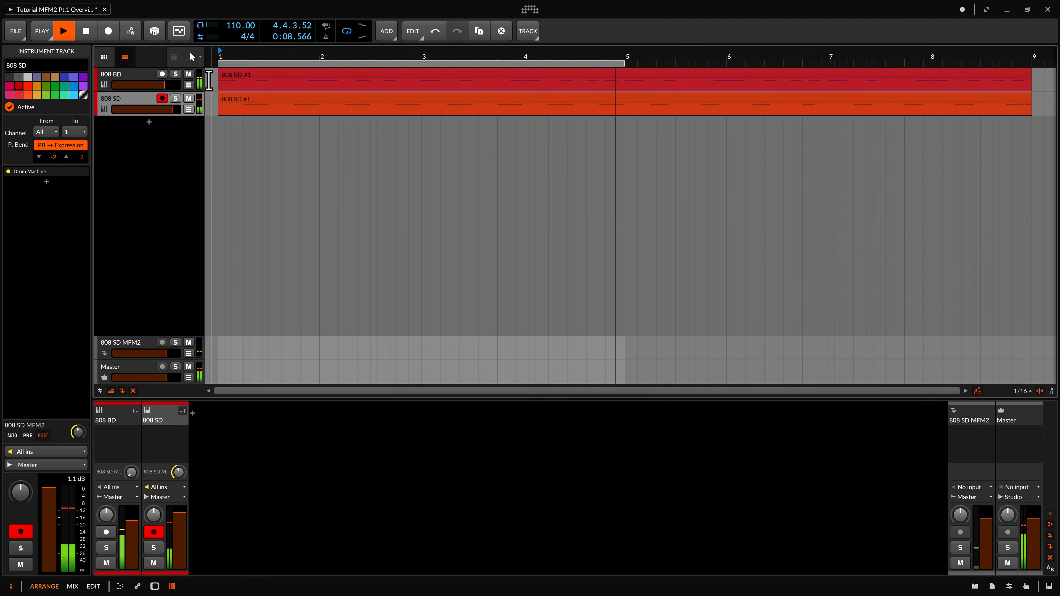
# Audition the 808 BD track alone by soloing it briefly, and check the 808 SD track's send to MFM2
pyautogui.click(175, 74)
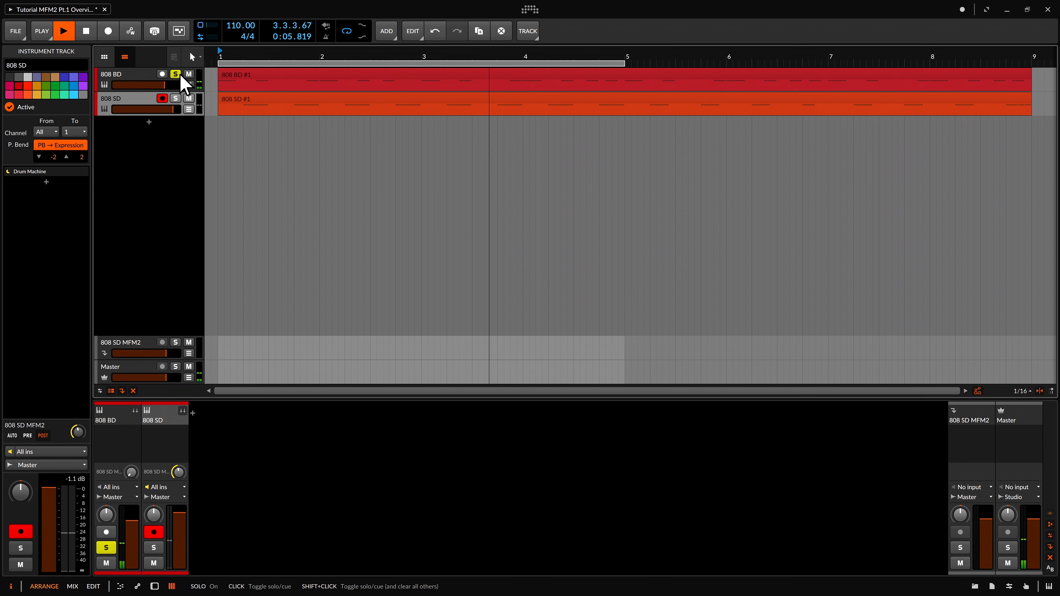
pyautogui.click(179, 74)
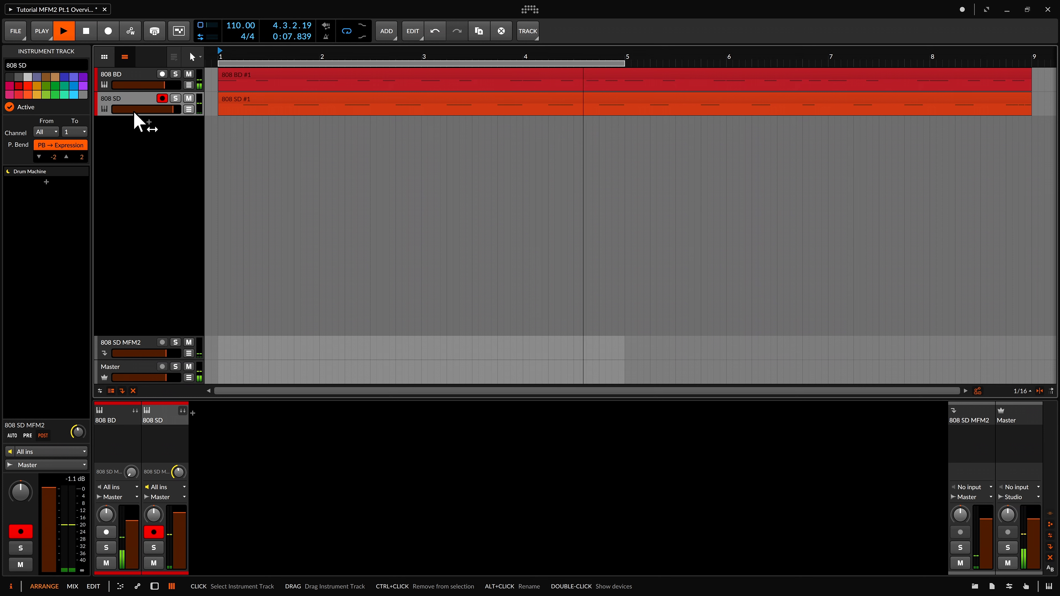
pyautogui.moveTo(178, 474)
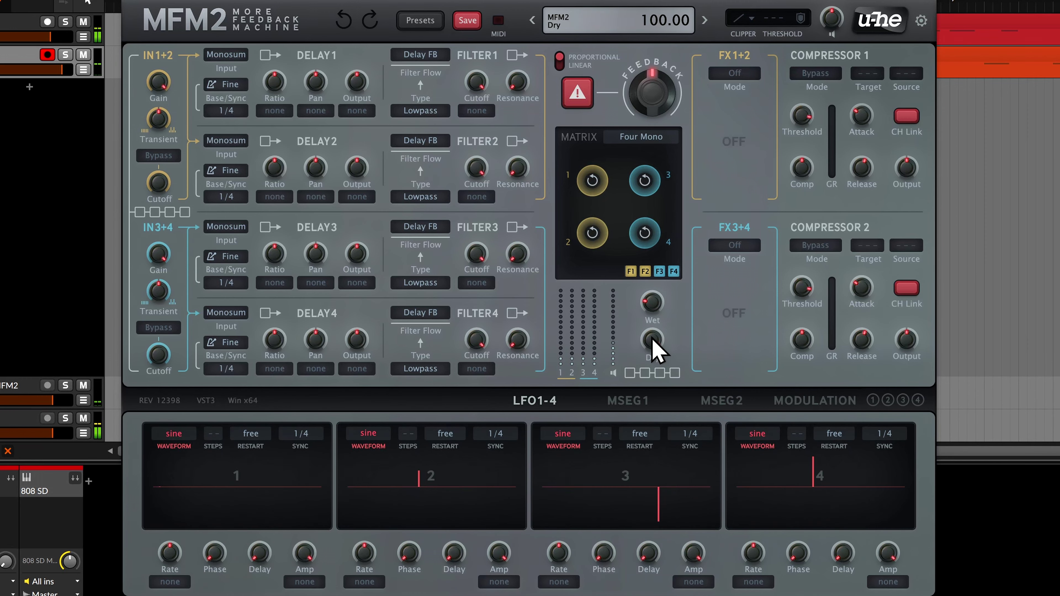
# Turn the plug-in's Dry level fully down and its Wet level fully up
pyautogui.scroll(-1, 649, 338)
pyautogui.moveTo(649, 339); pyautogui.dragTo(647, 415)
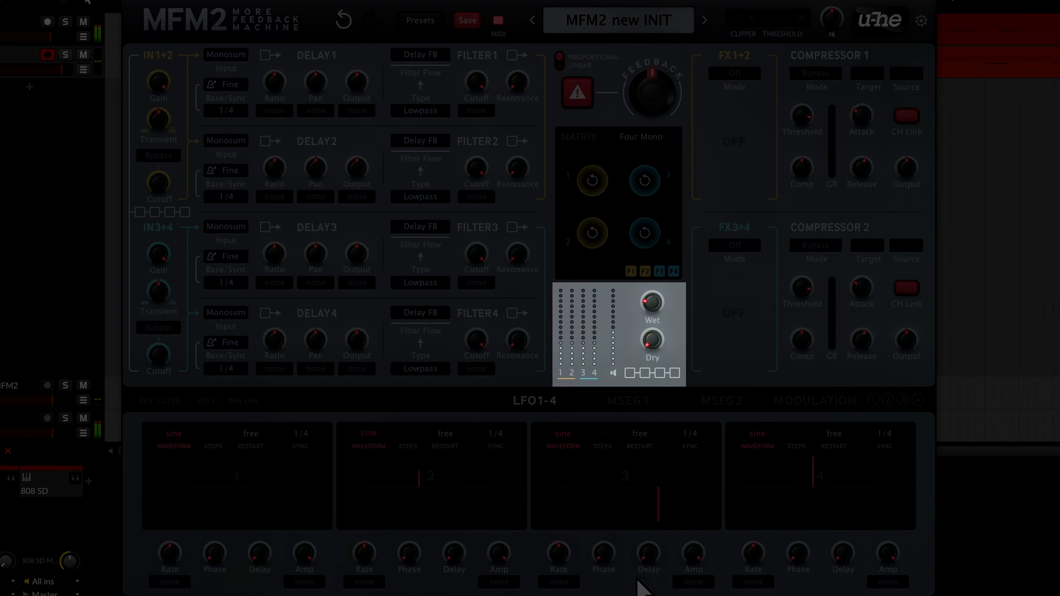
pyautogui.moveTo(655, 319); pyautogui.dragTo(670, 179)
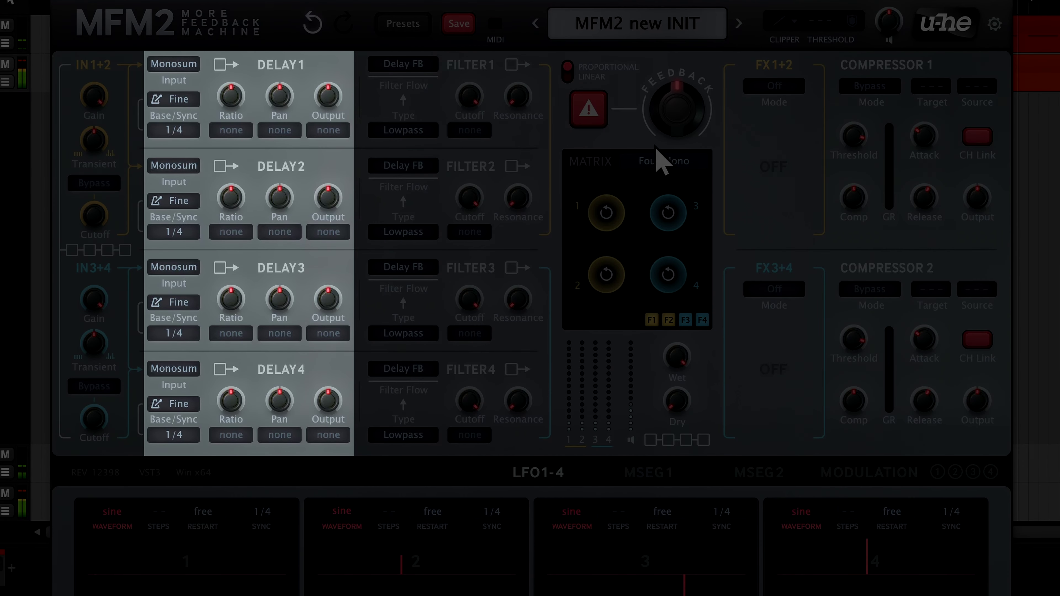
# Check the Delay 1 input options and set the inputs of Delay 2, Delay 3 and Delay 4 to None
pyautogui.click(176, 67)
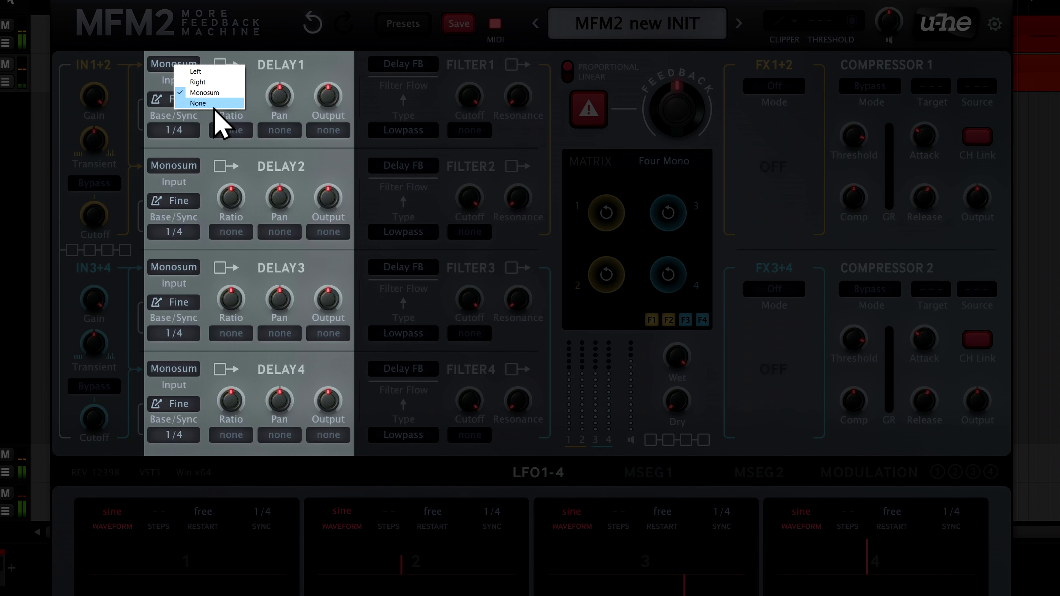
pyautogui.click(230, 95)
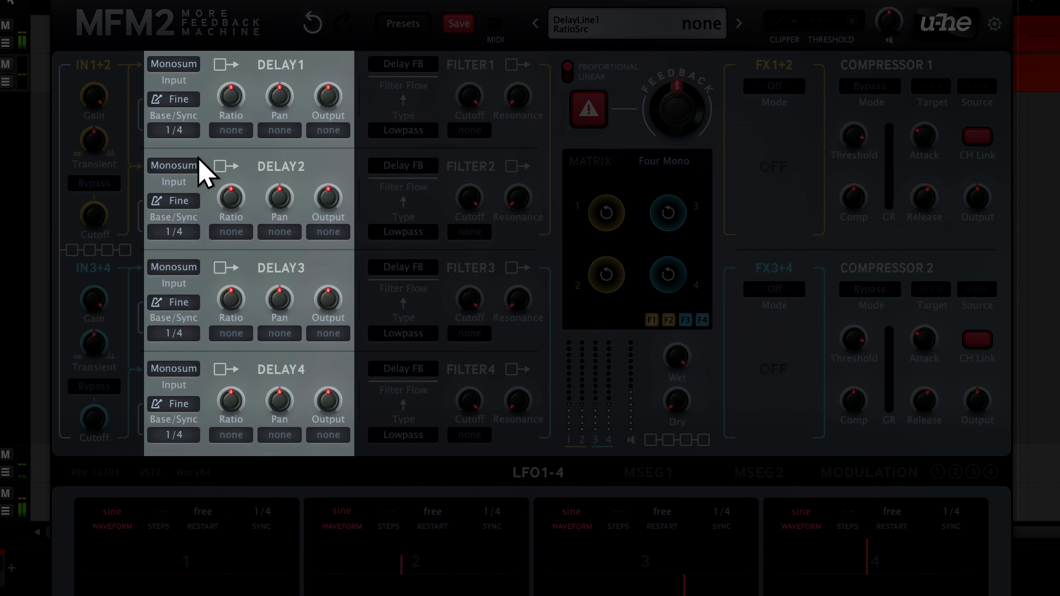
pyautogui.click(191, 168)
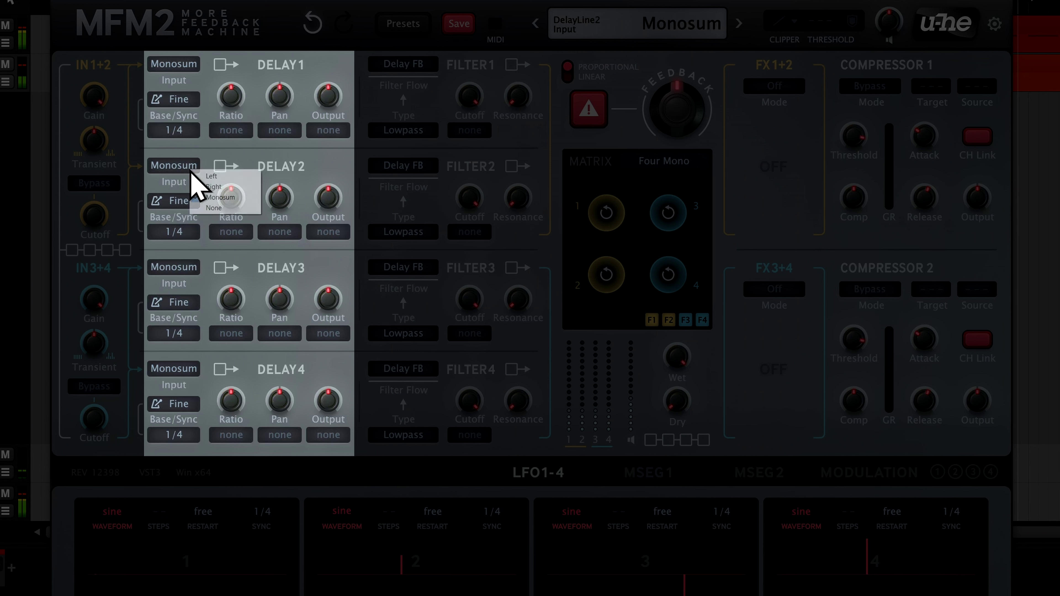
pyautogui.click(200, 208)
pyautogui.click(184, 266)
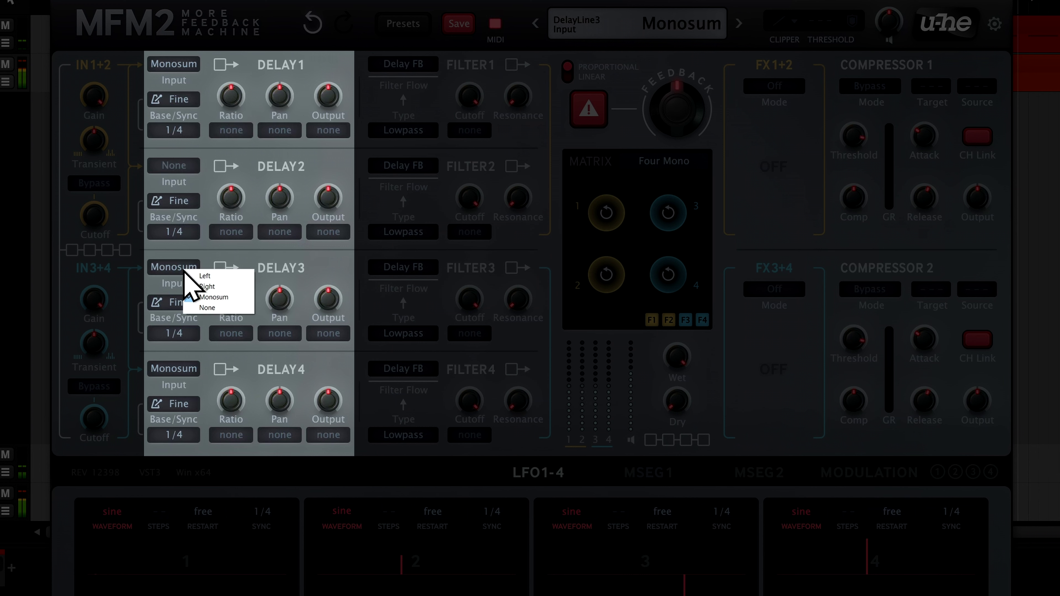
pyautogui.click(194, 307)
pyautogui.click(190, 373)
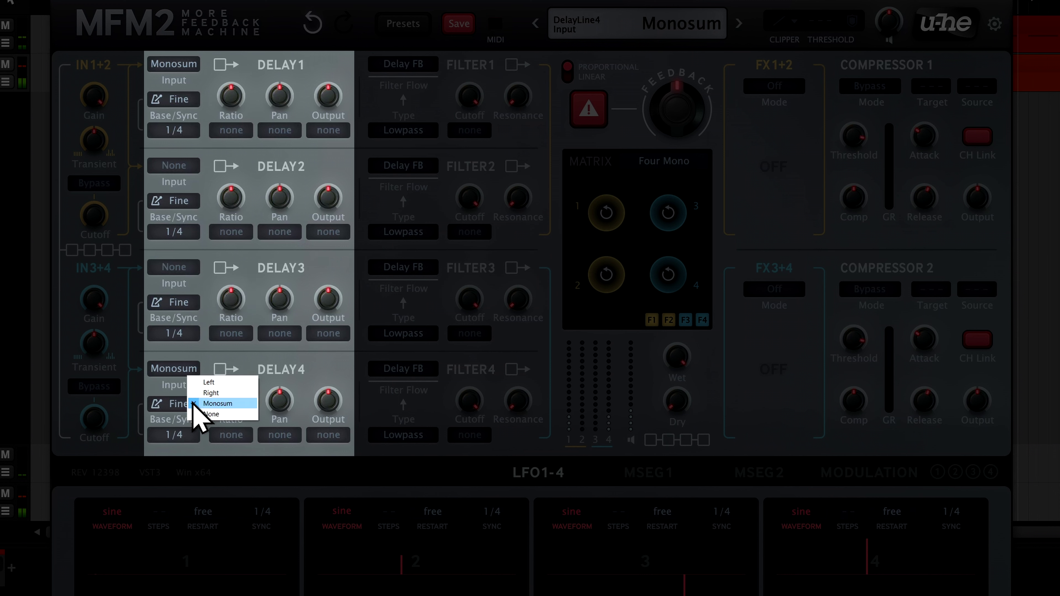
pyautogui.click(196, 414)
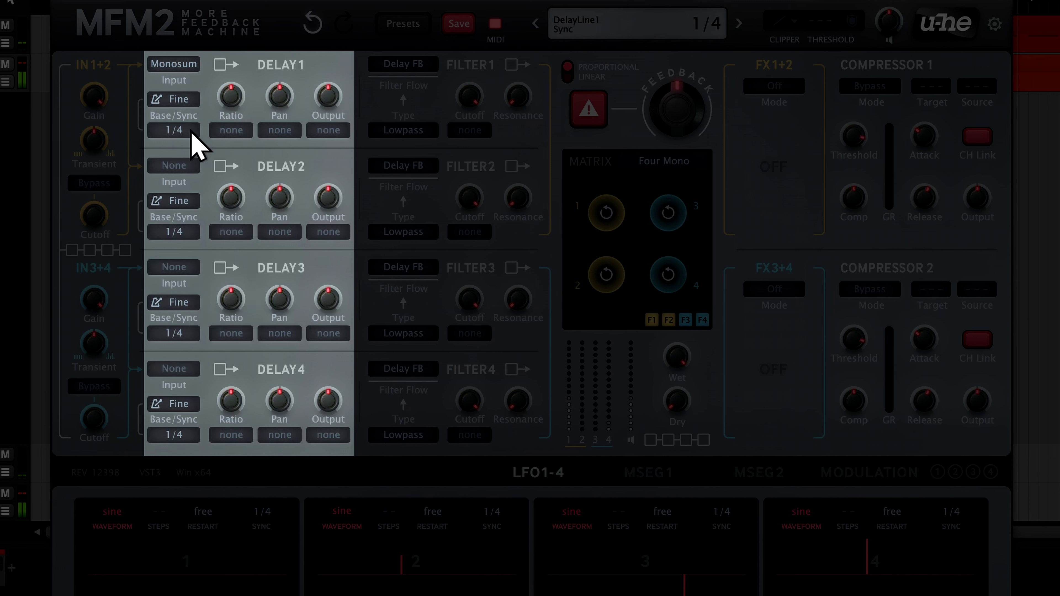
# Try Delay 1 in the MilliSec F time base at 1.90 s and 1.03 s, and return it to Sync Fine
pyautogui.click(193, 101)
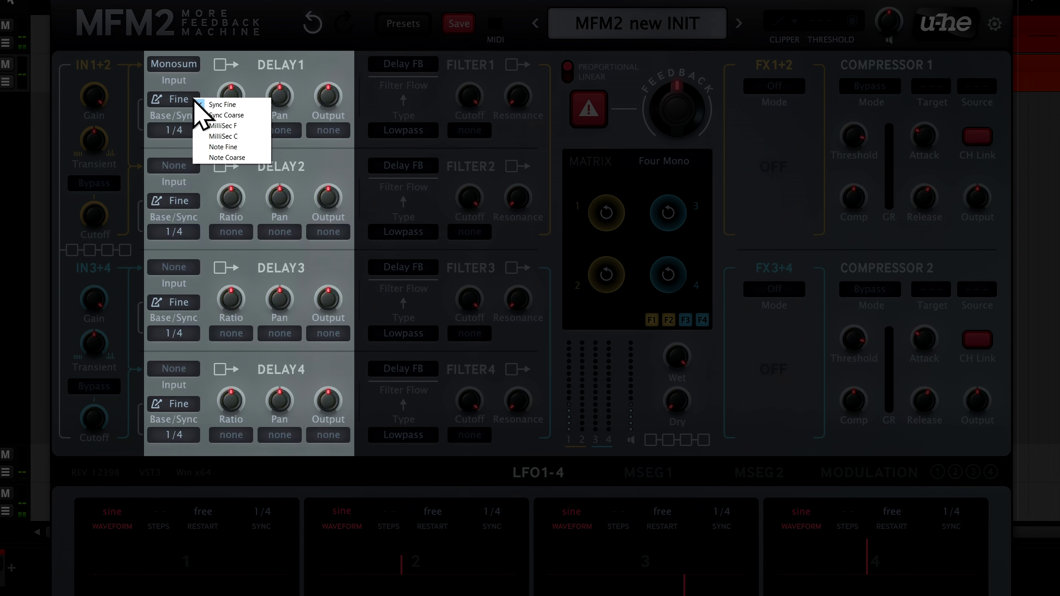
pyautogui.click(198, 126)
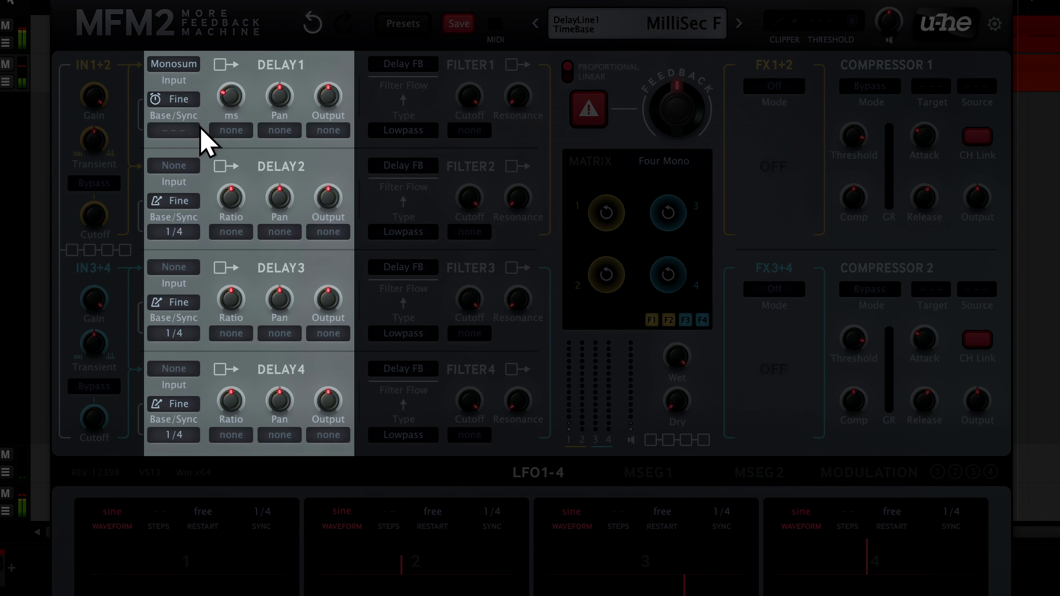
pyautogui.moveTo(241, 104); pyautogui.dragTo(237, 17)
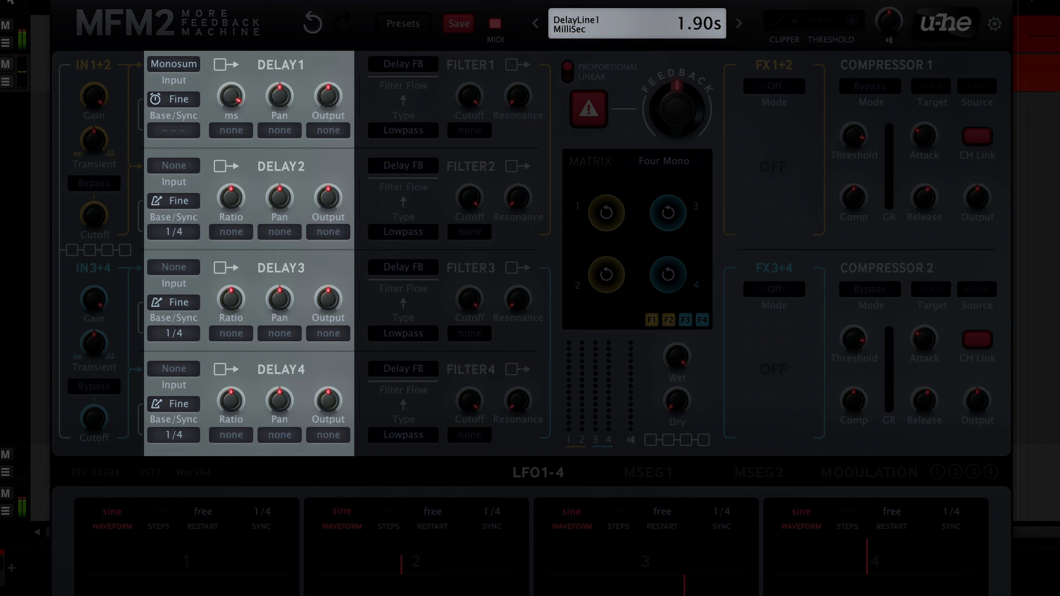
pyautogui.moveTo(245, 1); pyautogui.dragTo(232, 40)
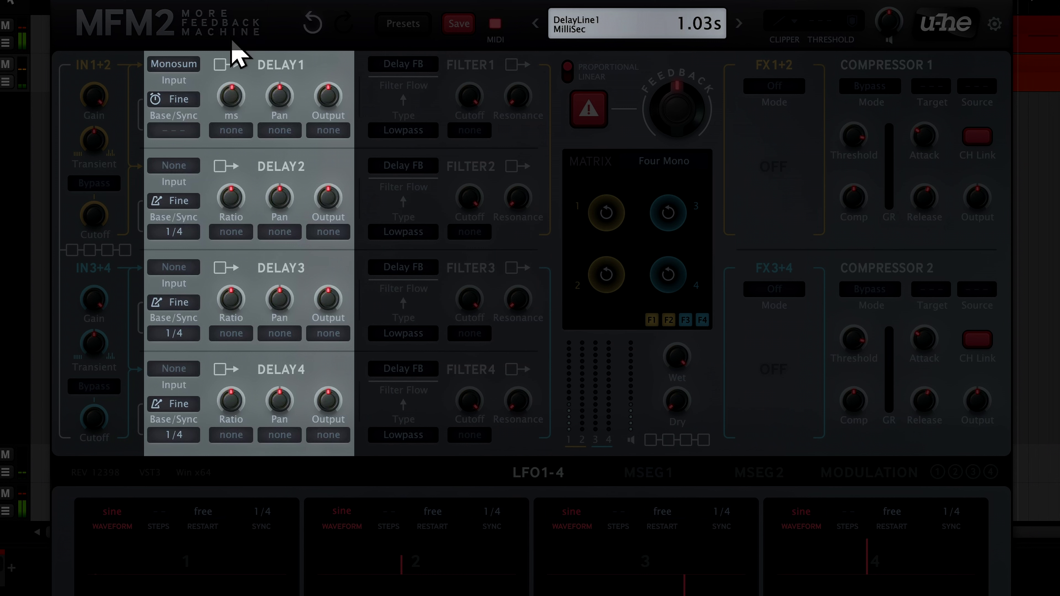
pyautogui.click(172, 102)
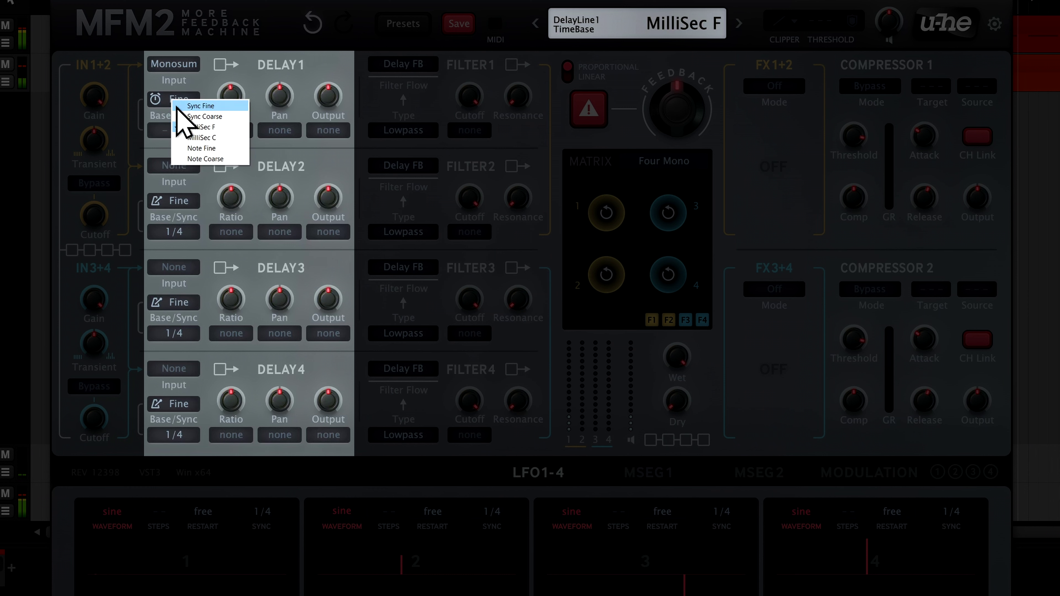
pyautogui.click(183, 106)
# Try out the Delay 1 ratio, leave it at 100.00, and set the Delay 1 sync value to 1/8 dot
pyautogui.moveTo(229, 109); pyautogui.dragTo(236, 61)
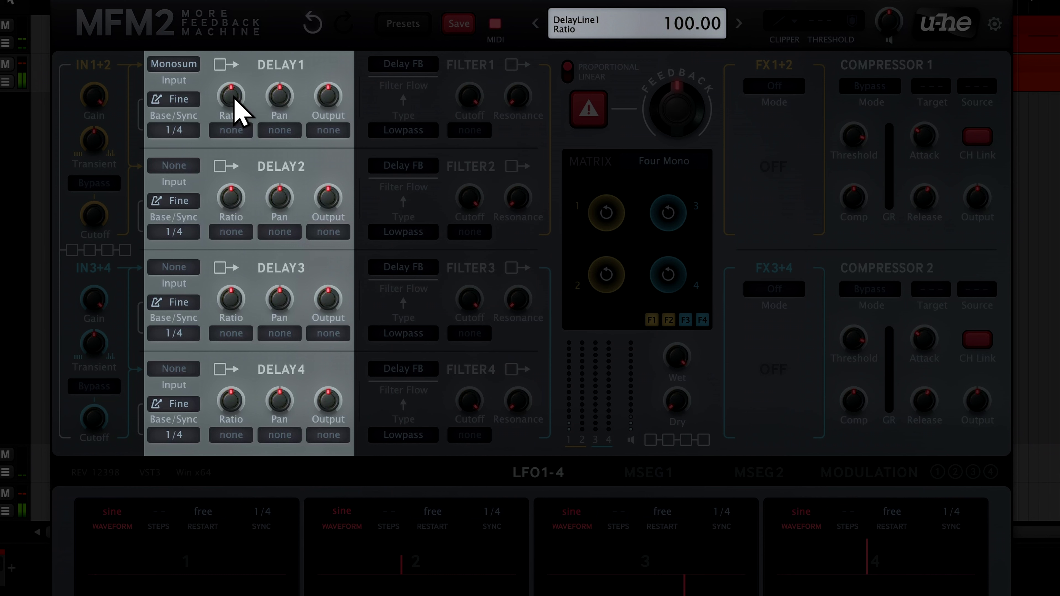
pyautogui.click(194, 129)
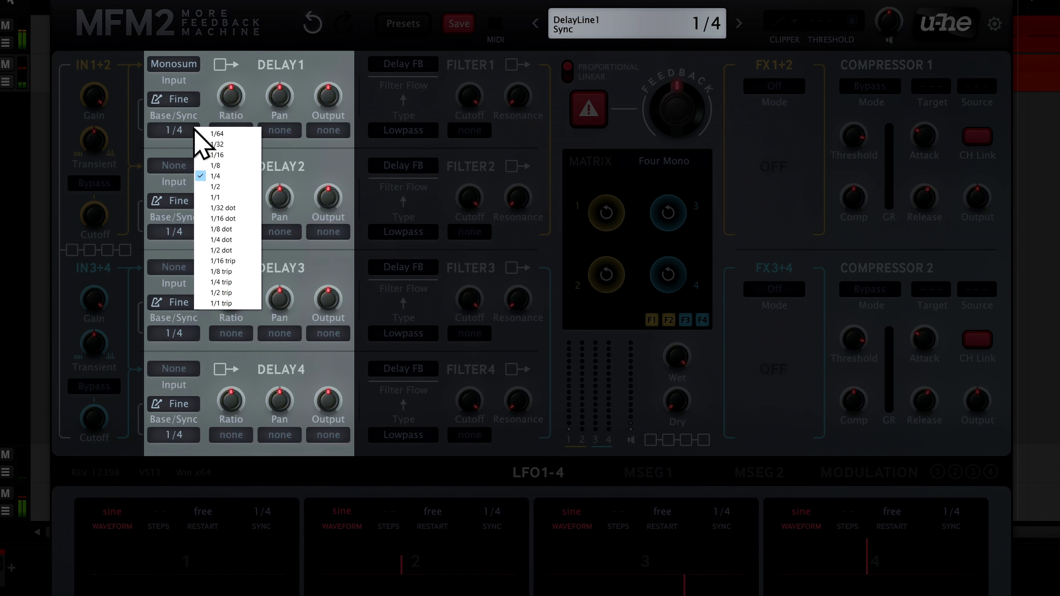
pyautogui.click(207, 229)
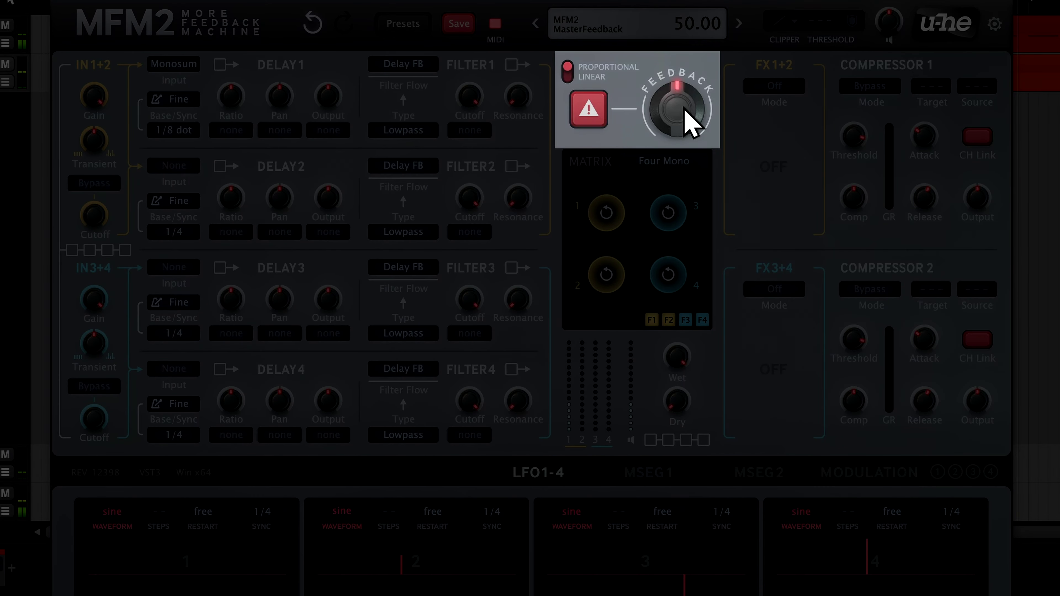
# Sweep the master feedback from minimum up to 100 and settle it somewhat below maximum
pyautogui.moveTo(689, 125); pyautogui.dragTo(670, 252)
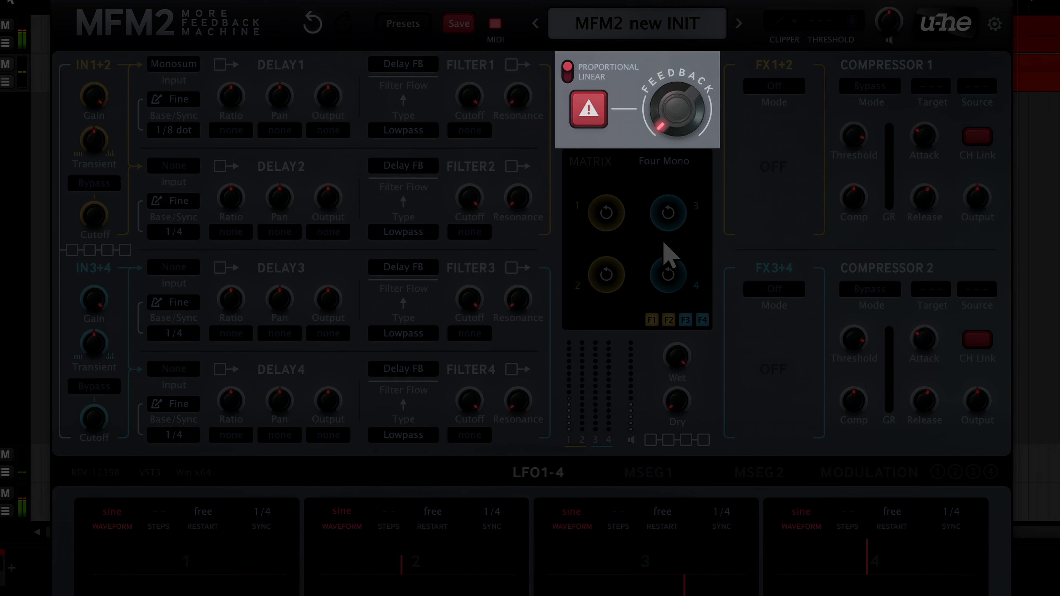
pyautogui.moveTo(665, 234); pyautogui.dragTo(666, 2)
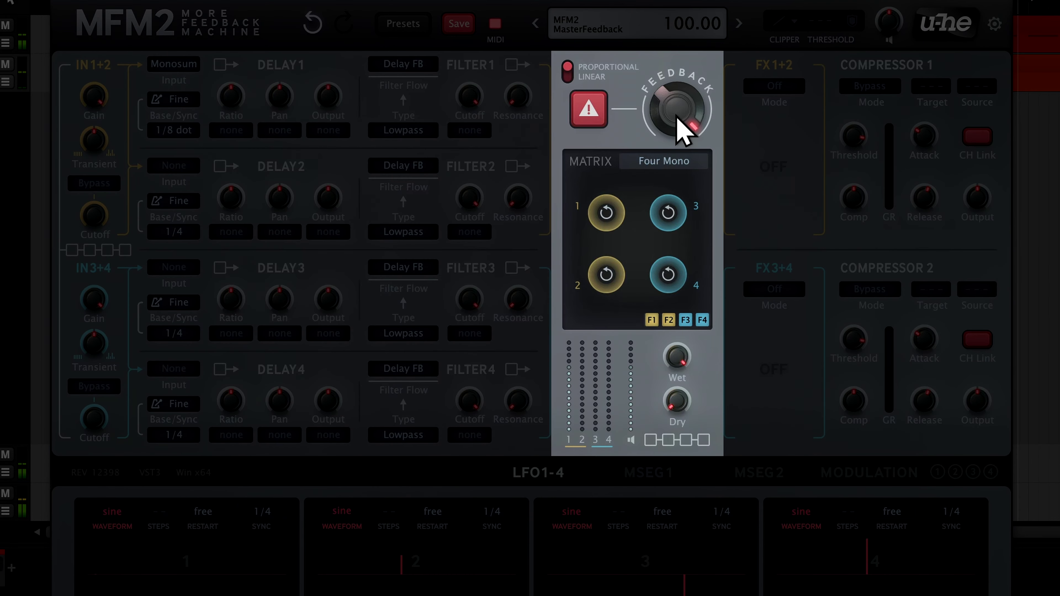
pyautogui.moveTo(684, 131); pyautogui.dragTo(697, 180)
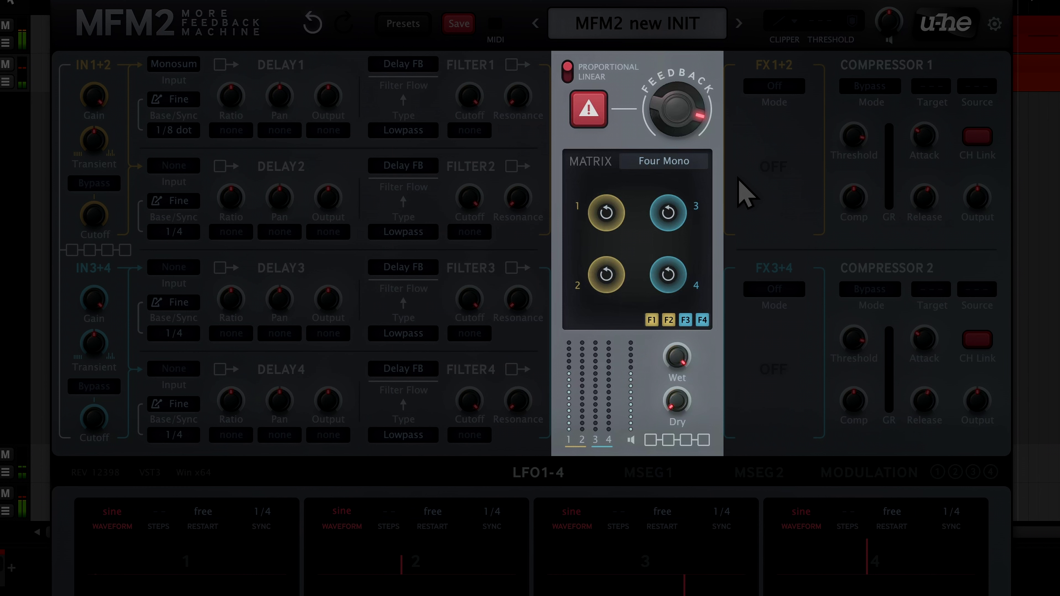
# Set the feedback matrix to Dual Pingpong and pan Delay 1 and Delay 2 to opposite sides
pyautogui.click(623, 164)
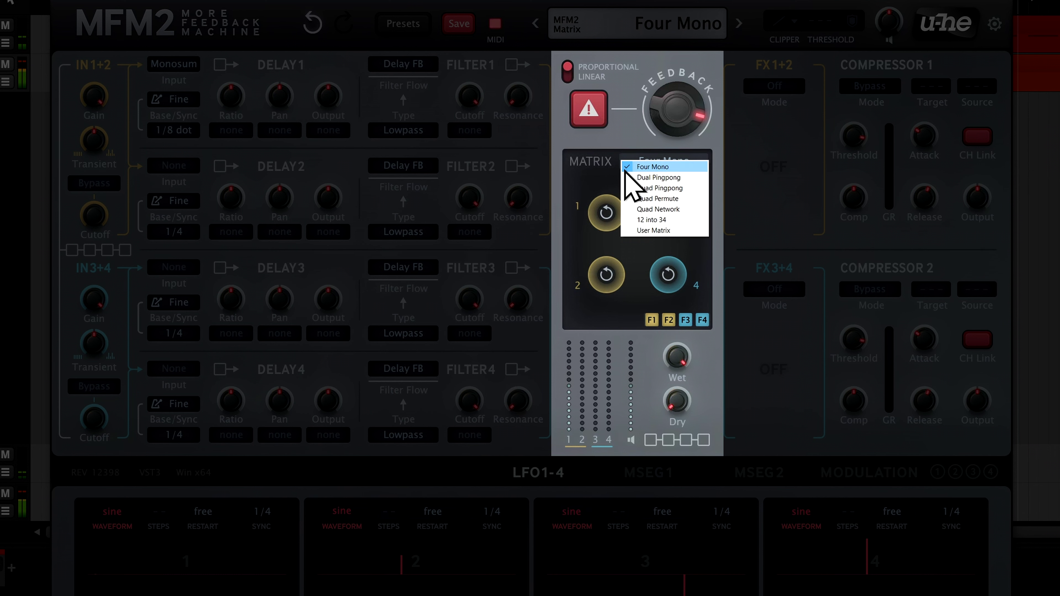
pyautogui.click(628, 178)
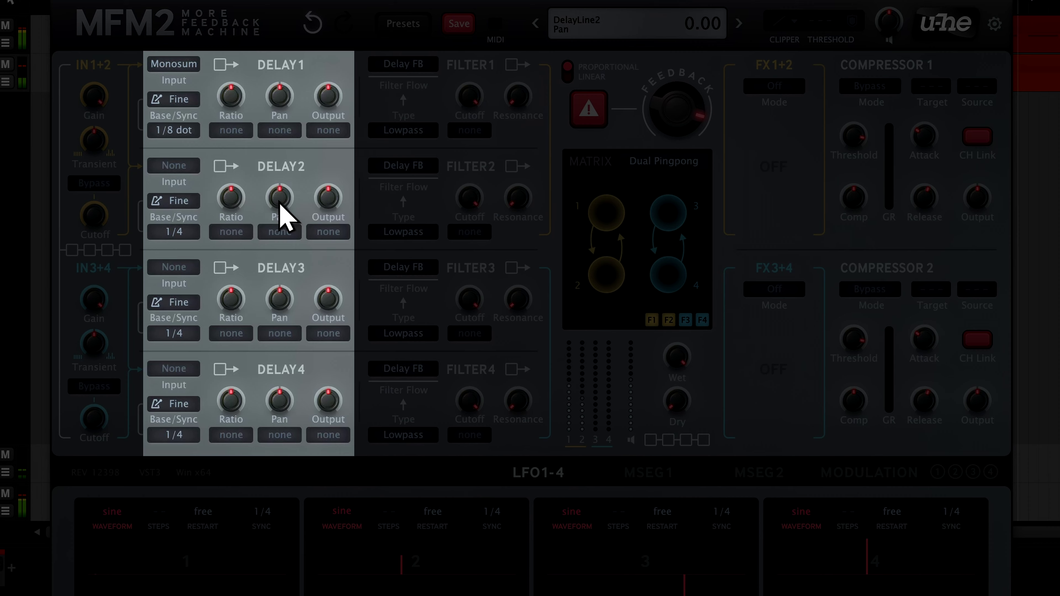
pyautogui.moveTo(279, 205); pyautogui.dragTo(288, 234)
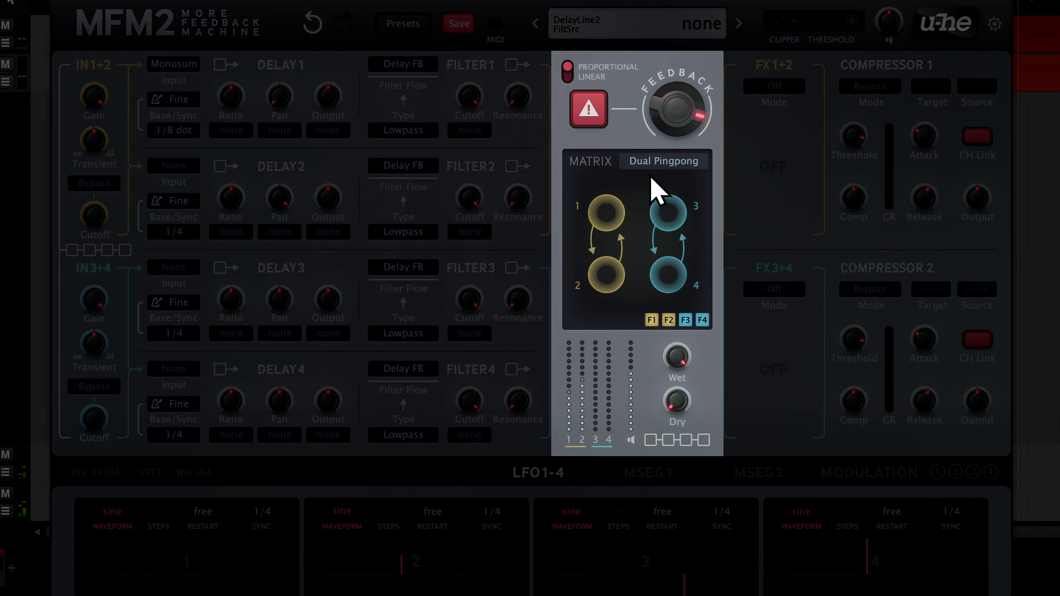
# Set the feedback matrix to Quad Pingpong and the Delay 3 and Delay 4 sync values to 1/8
pyautogui.click(645, 162)
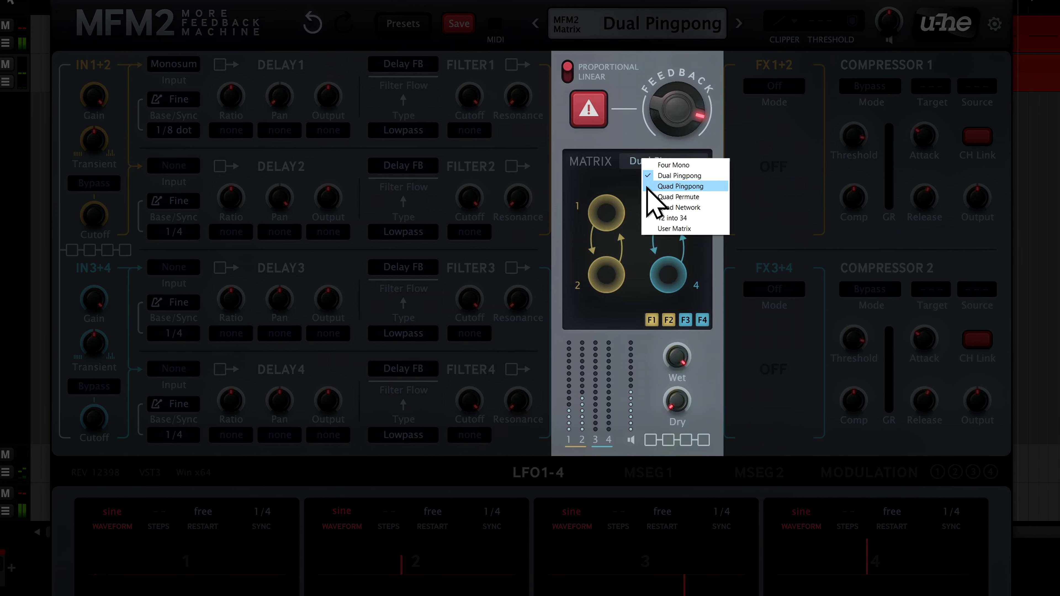
pyautogui.click(647, 187)
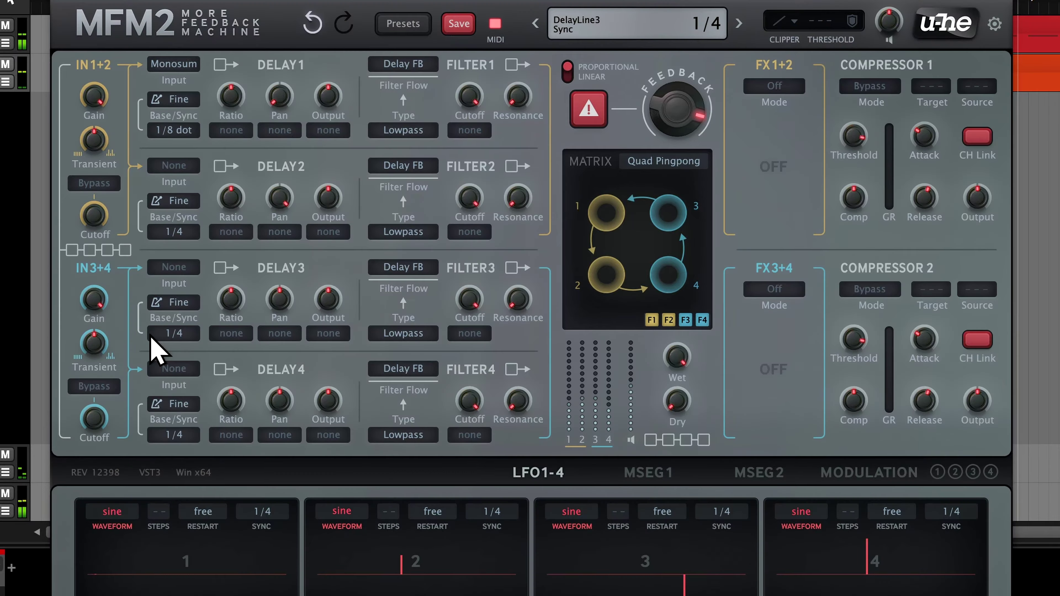
pyautogui.click(151, 339)
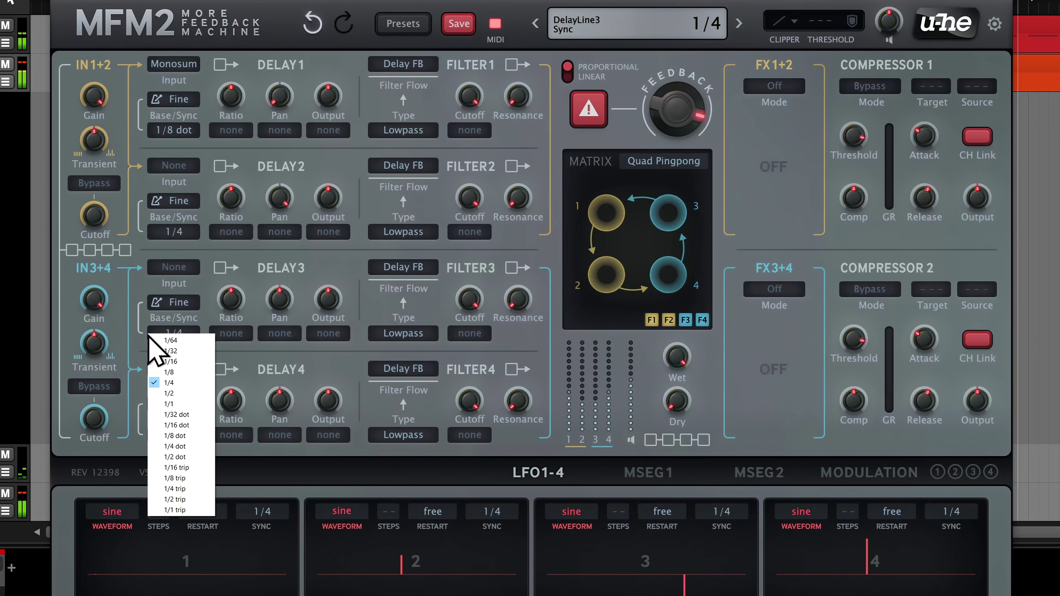
pyautogui.click(158, 374)
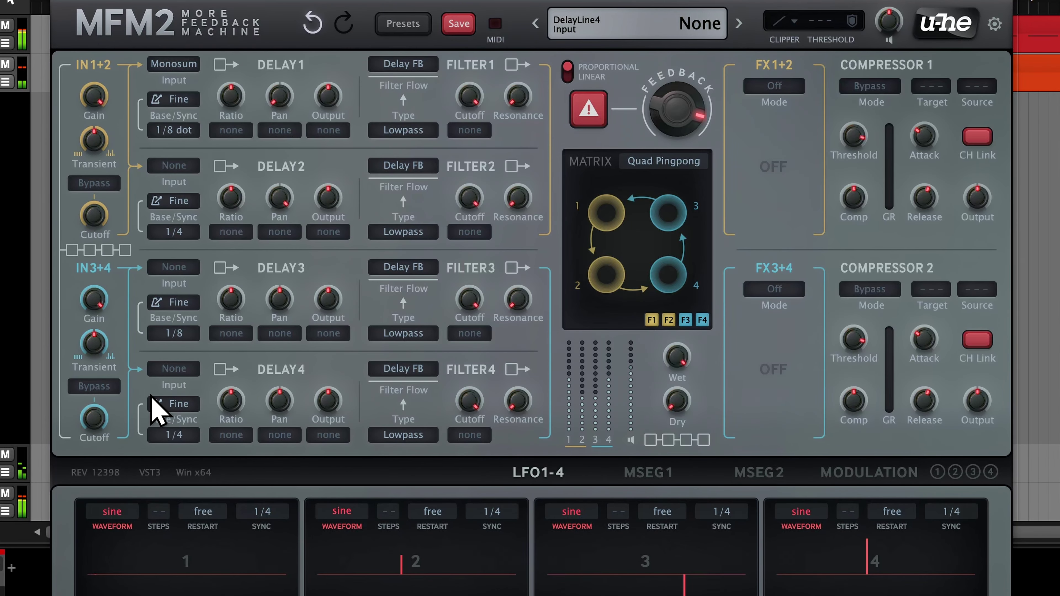
pyautogui.click(156, 436)
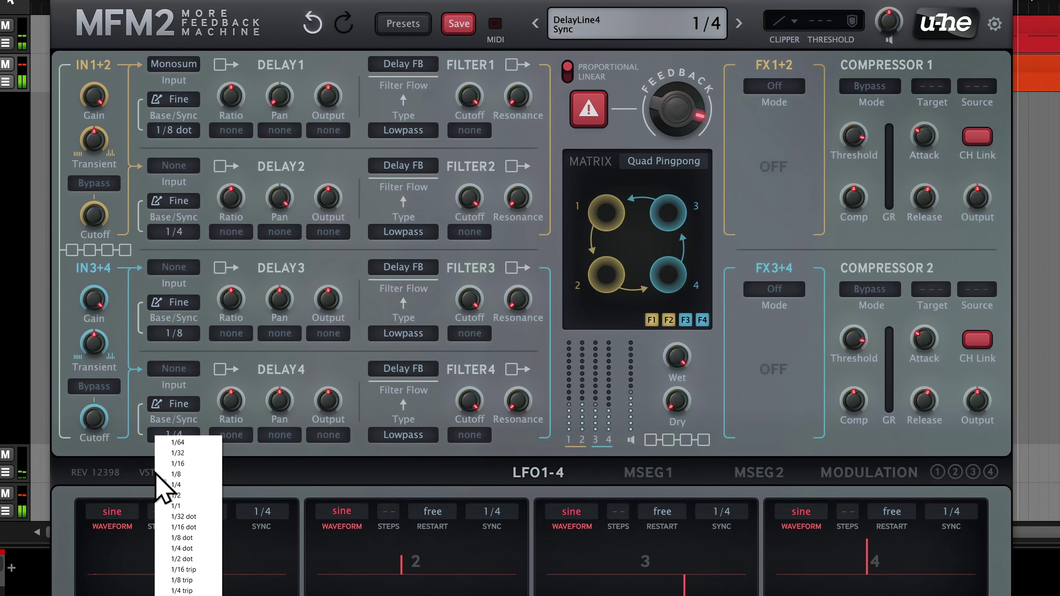
pyautogui.click(167, 473)
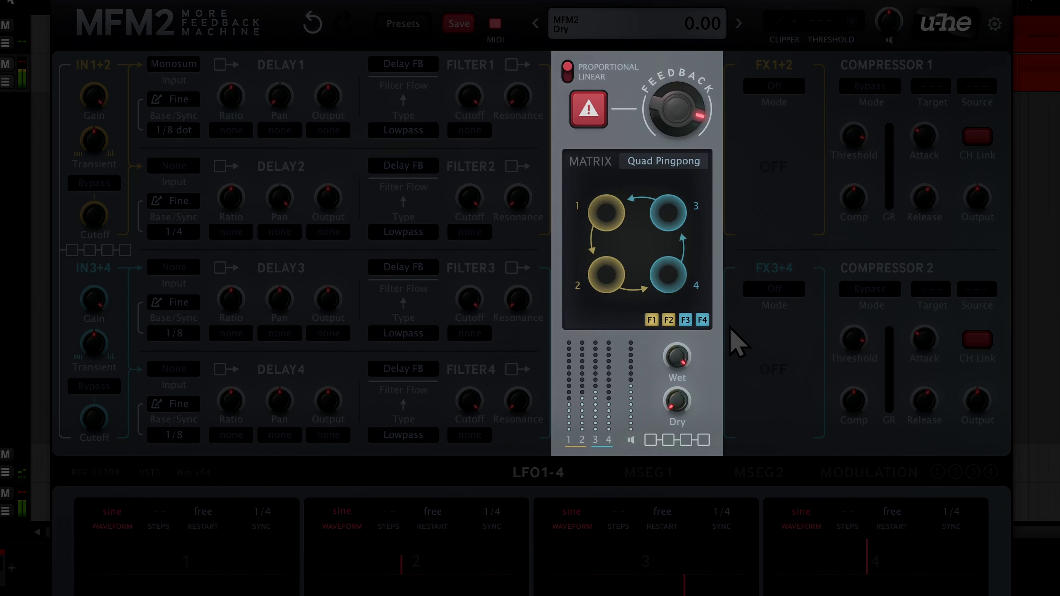
# Try the Quad Permute feedback matrix and trigger the panic function to clear the built-up feedback
pyautogui.click(622, 166)
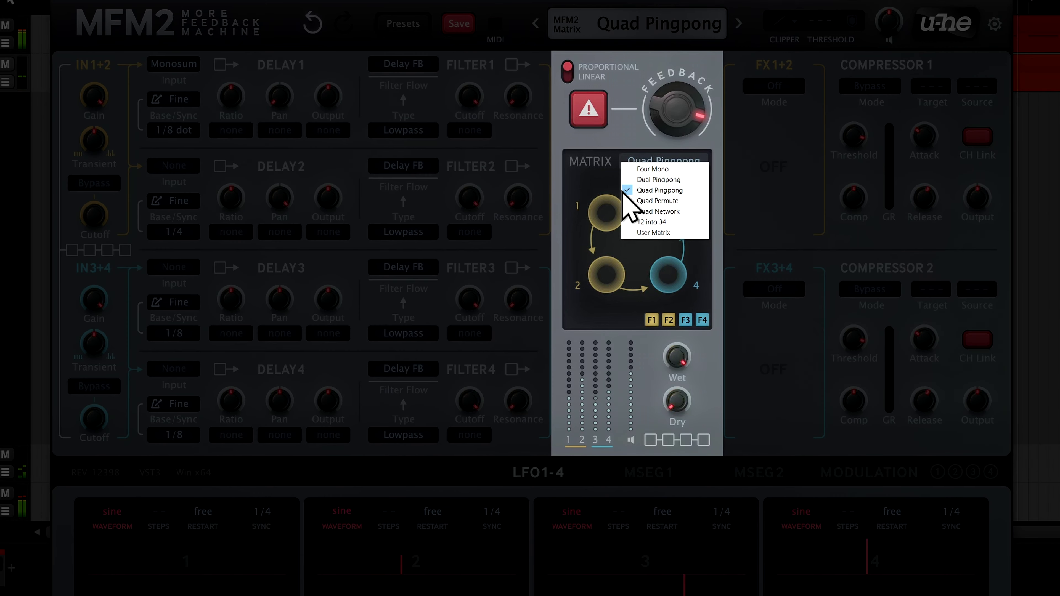
pyautogui.click(626, 202)
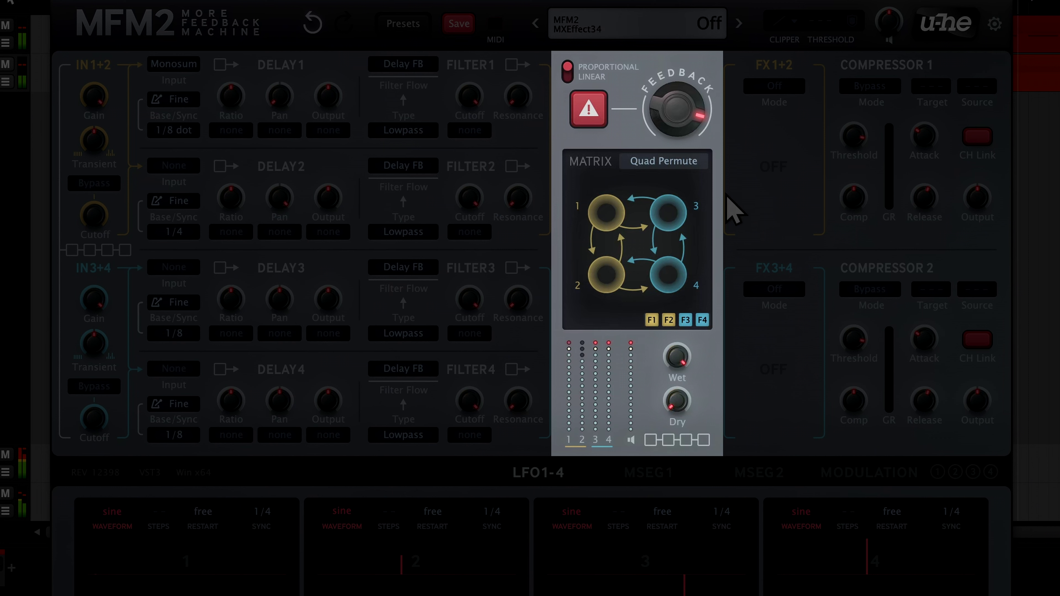
pyautogui.moveTo(669, 118)
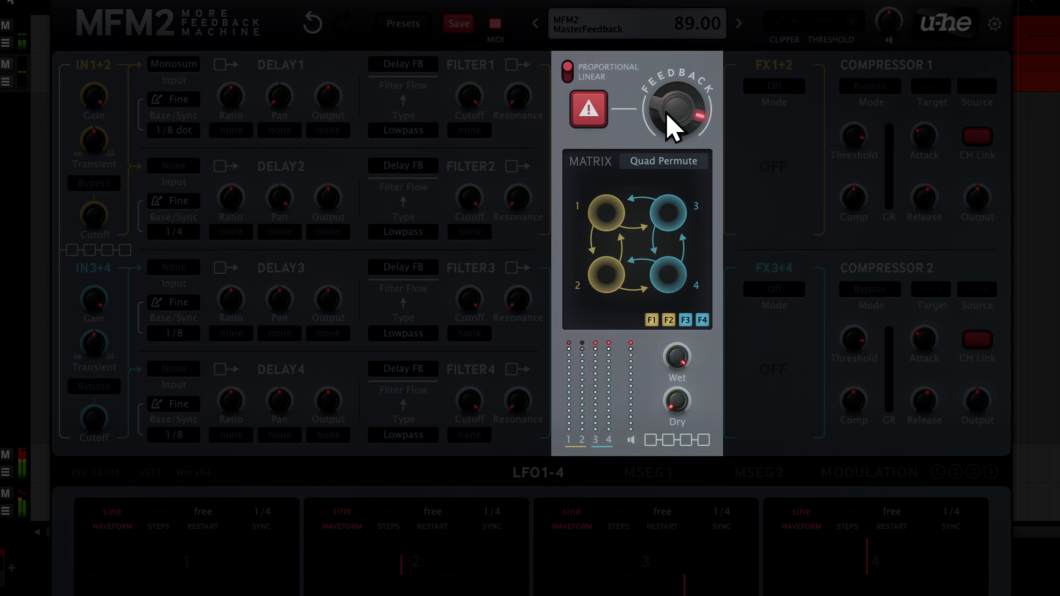
pyautogui.click(586, 126)
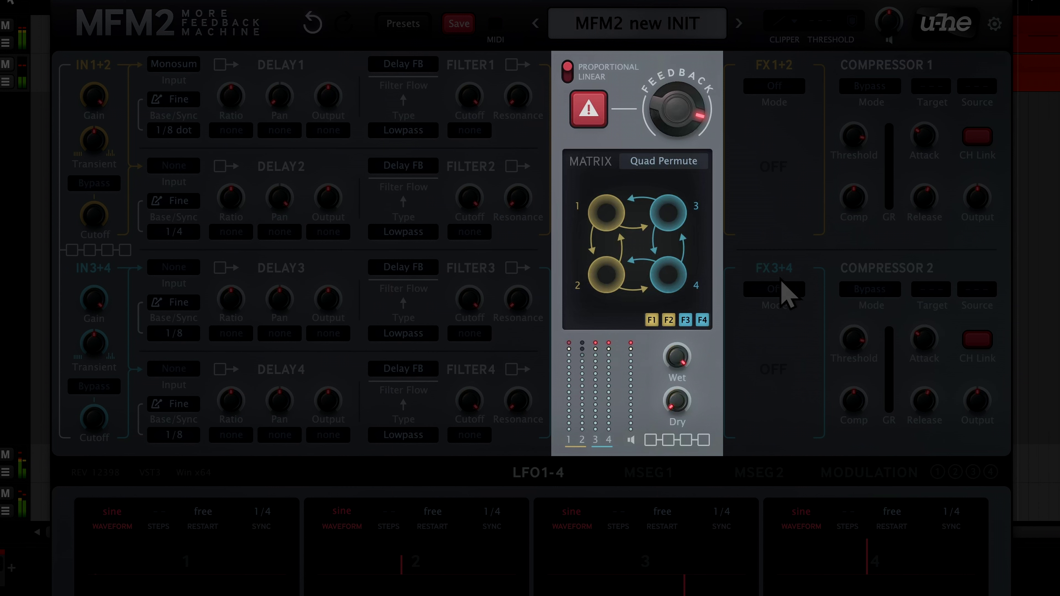
# Lower the master feedback to roughly the middle of its range and close the MIDI learn overlay
pyautogui.moveTo(681, 130); pyautogui.dragTo(693, 225)
pyautogui.moveTo(1003, 40)
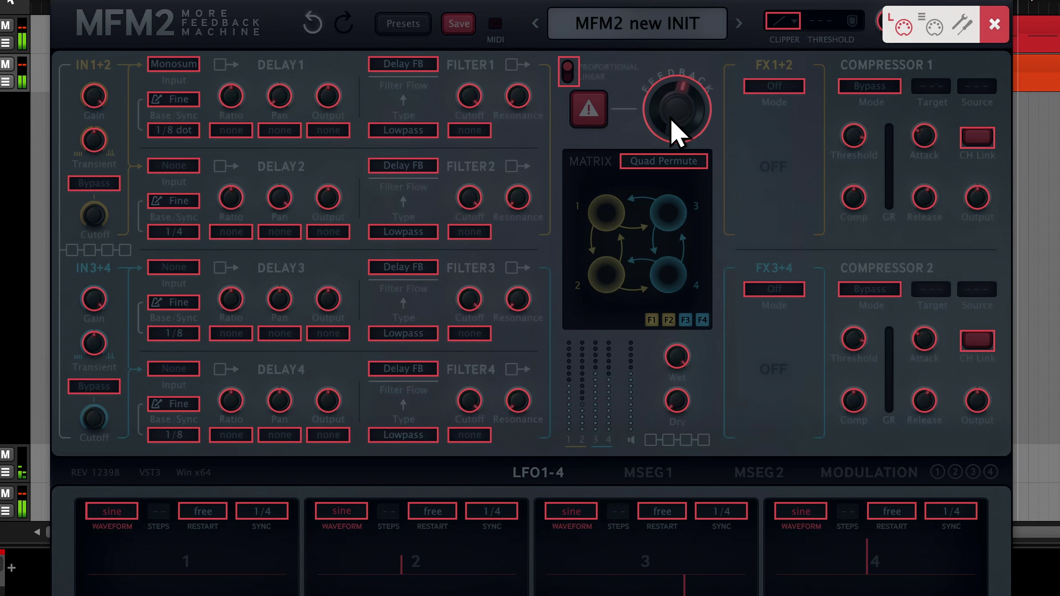
pyautogui.click(992, 36)
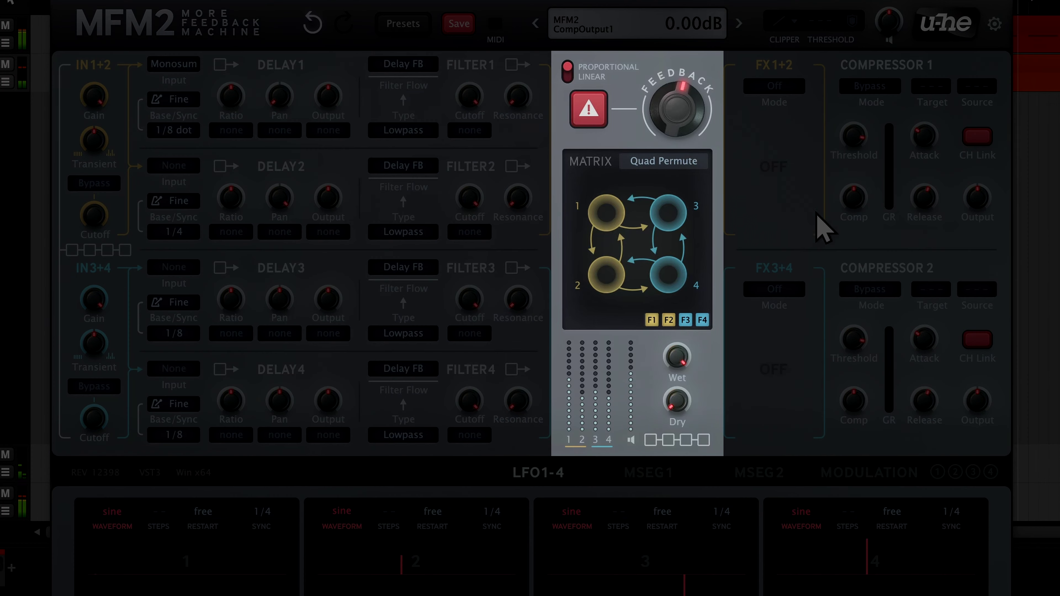
# Try the Quad Network feedback matrix with slightly raised master feedback, and switch the matrix to 12 into 34
pyautogui.click(621, 165)
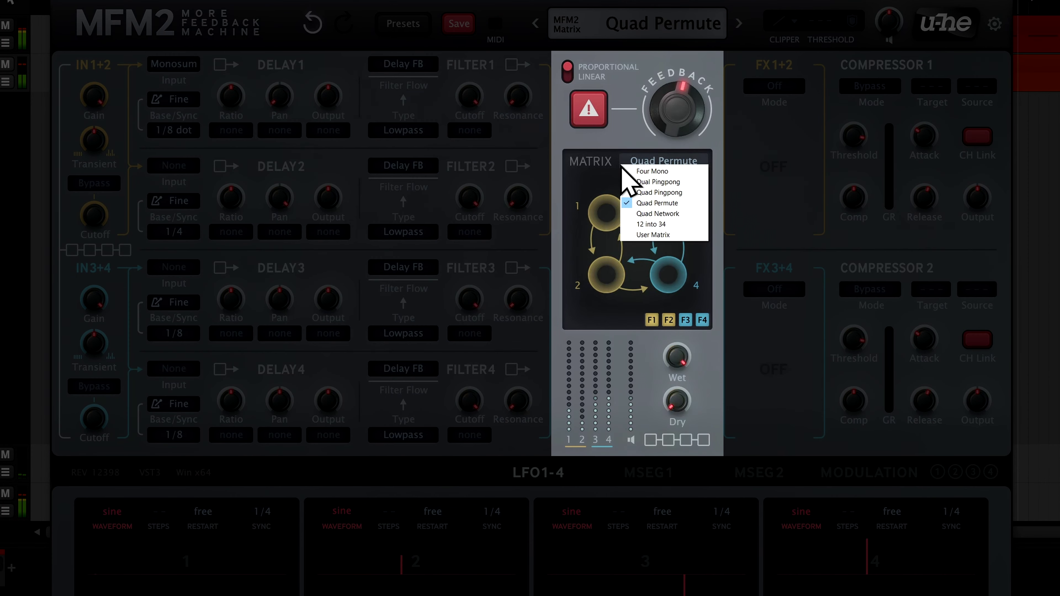
pyautogui.click(624, 213)
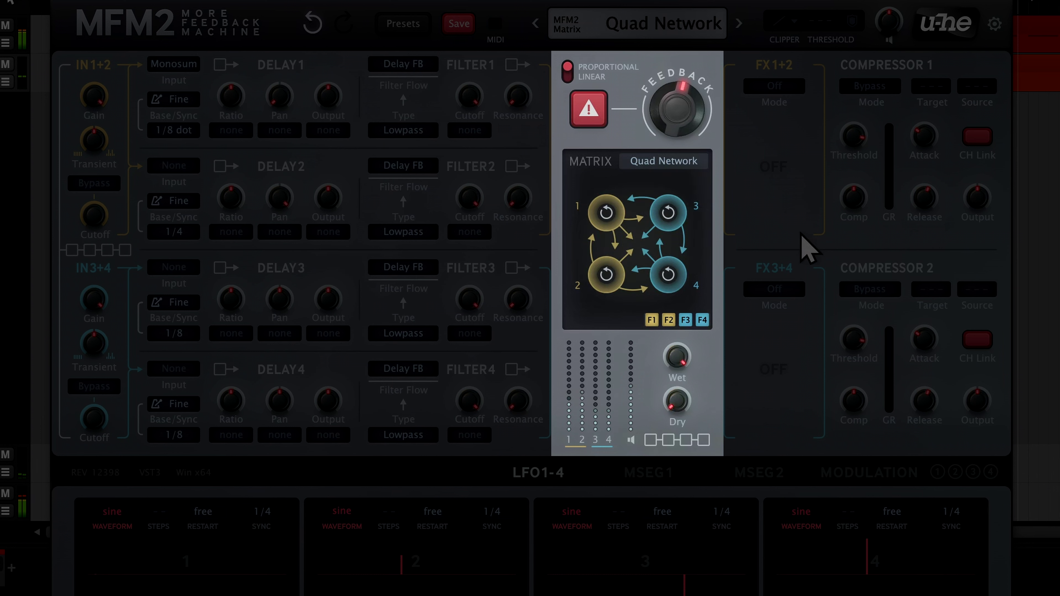
pyautogui.scroll(6, 688, 113)
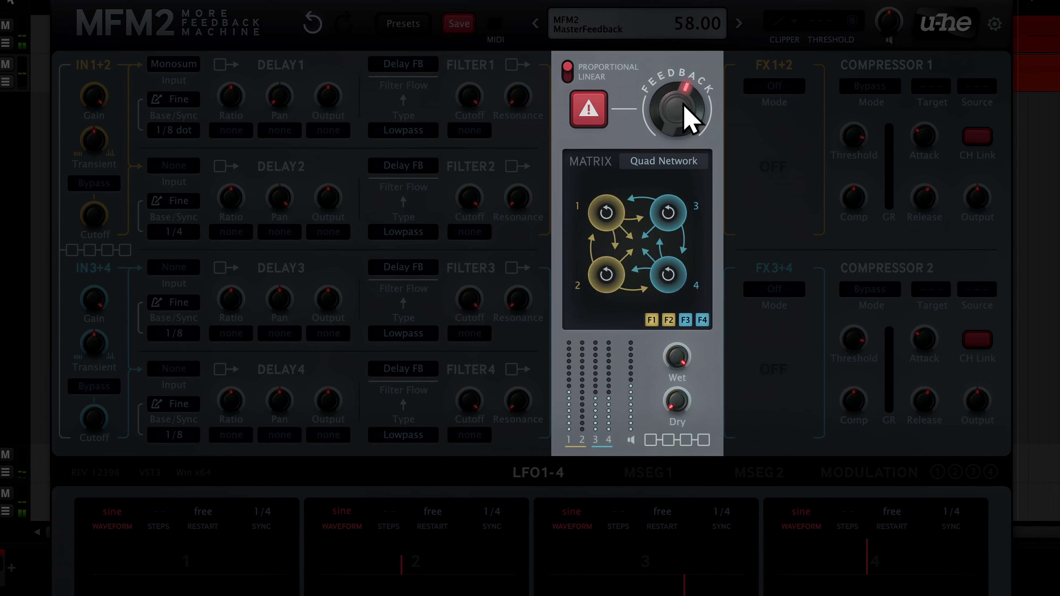
pyautogui.click(621, 167)
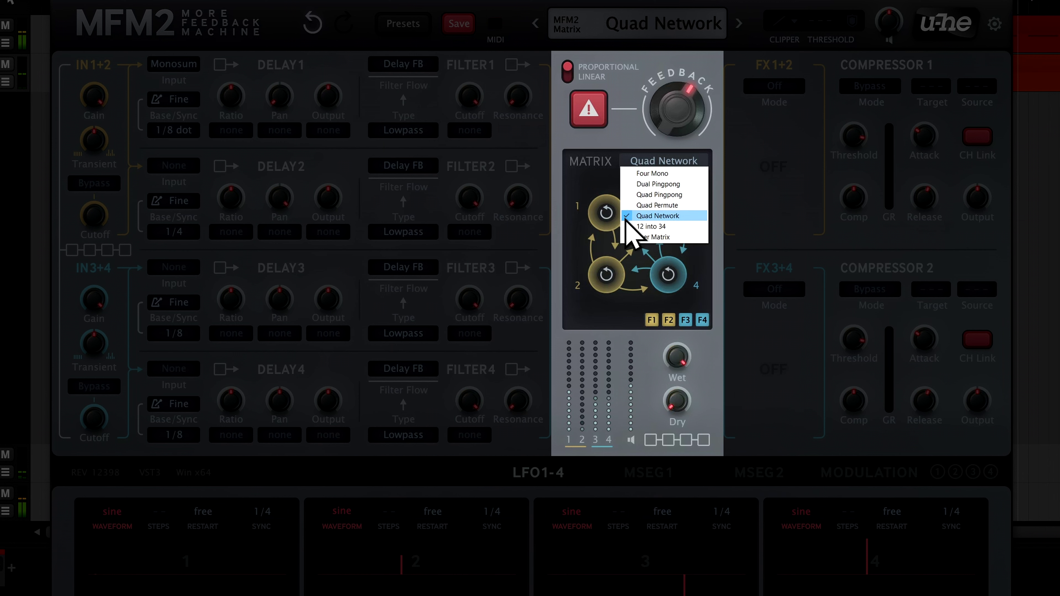
pyautogui.click(650, 226)
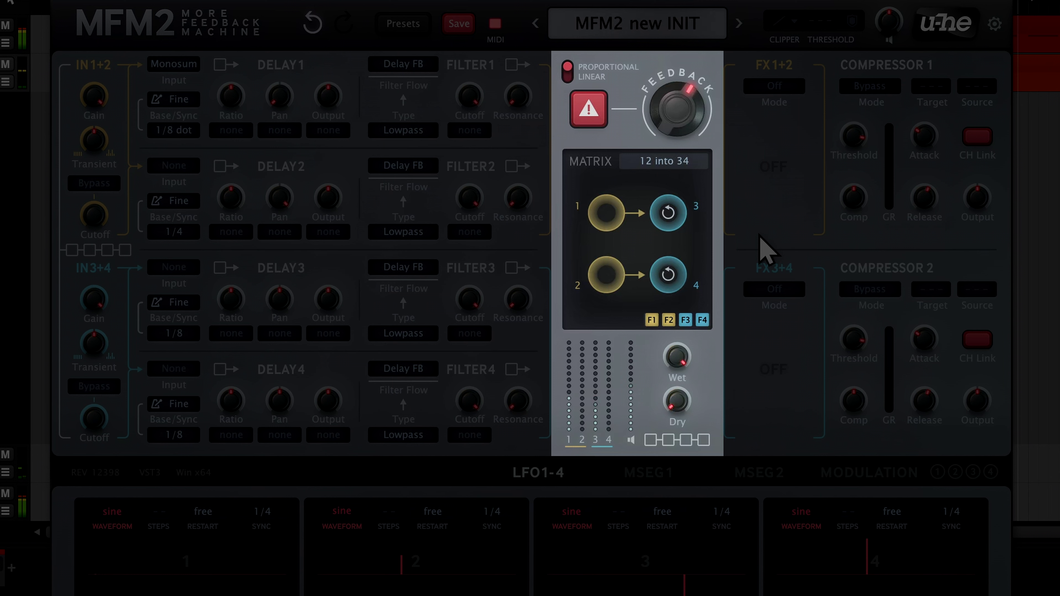
# Set the feedback matrix to User Matrix and raise the master feedback to 80
pyautogui.click(624, 166)
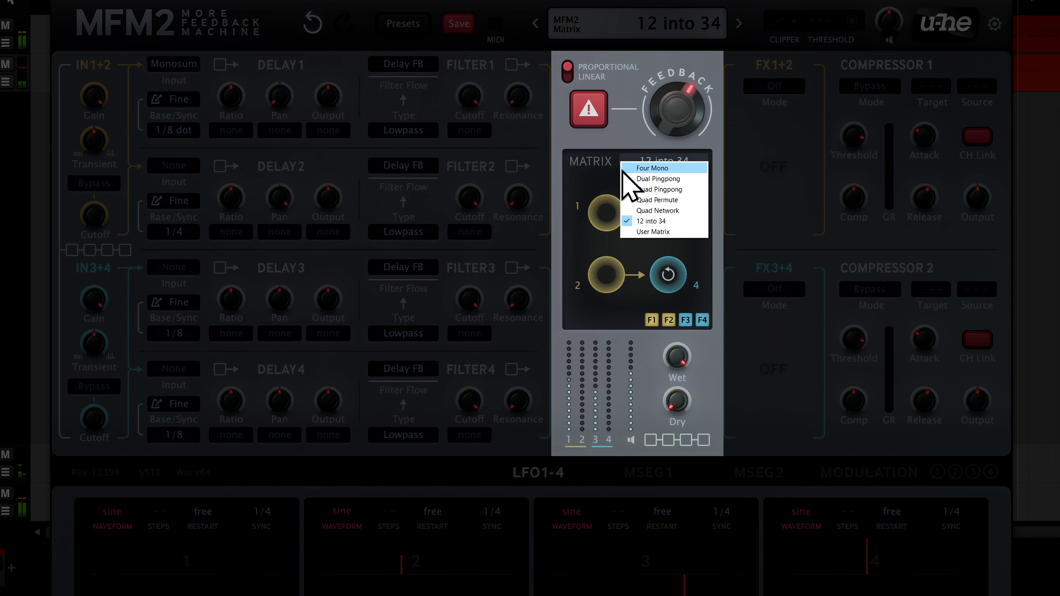
pyautogui.click(627, 231)
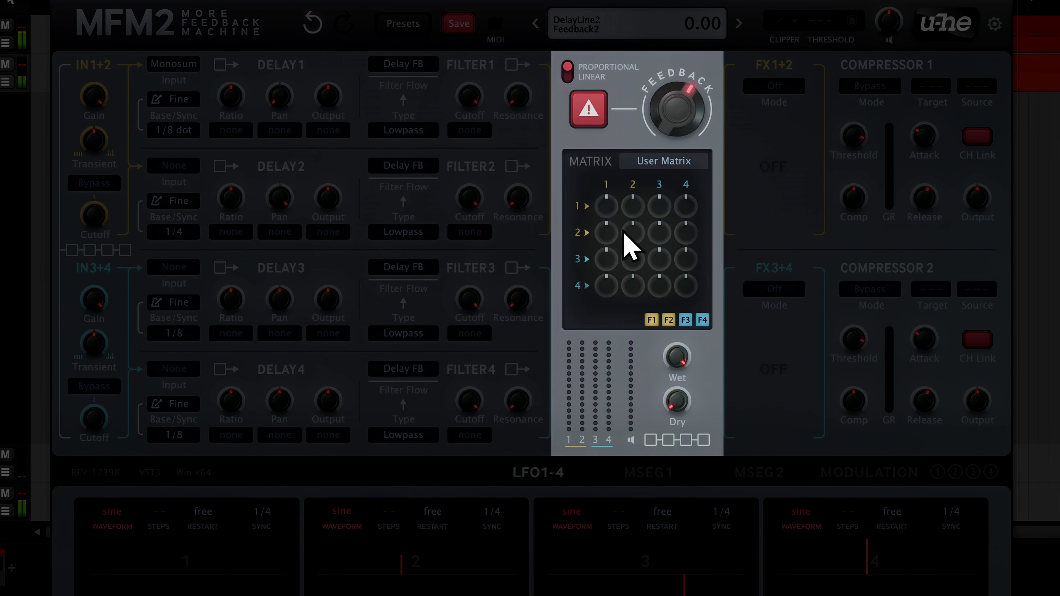
pyautogui.moveTo(674, 130); pyautogui.dragTo(660, 72)
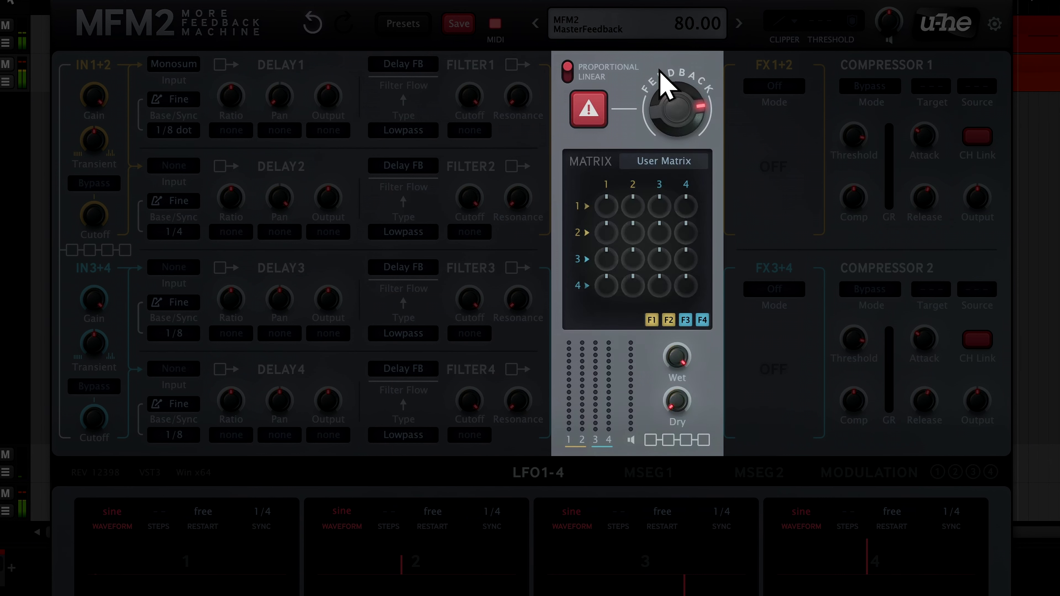
# Try feeding Delay 1 fully back into itself in the user matrix, and reset that amount to 0
pyautogui.moveTo(603, 217); pyautogui.dragTo(588, 73)
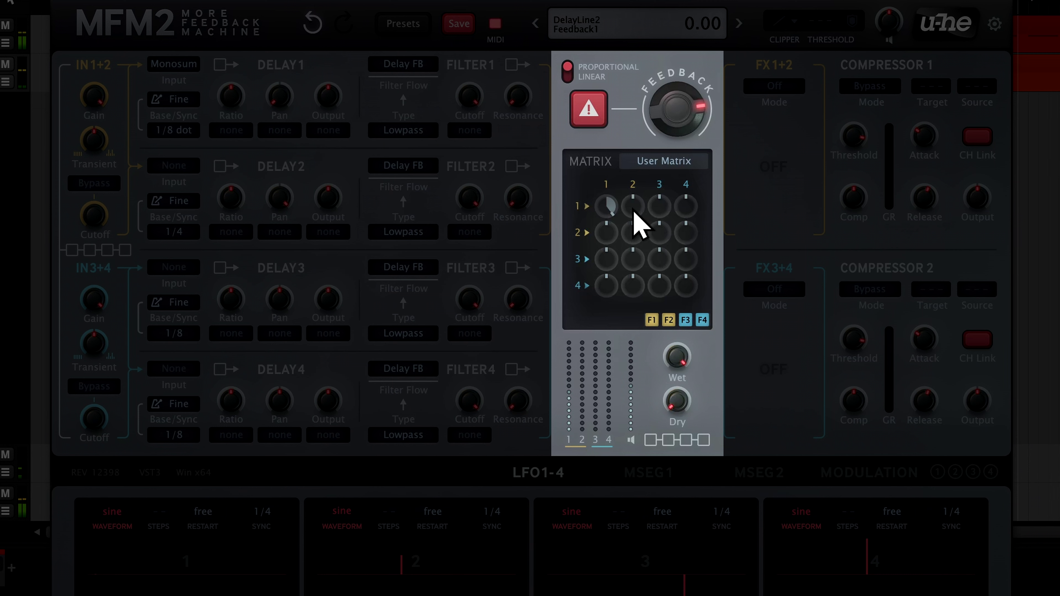
pyautogui.doubleClick(605, 208)
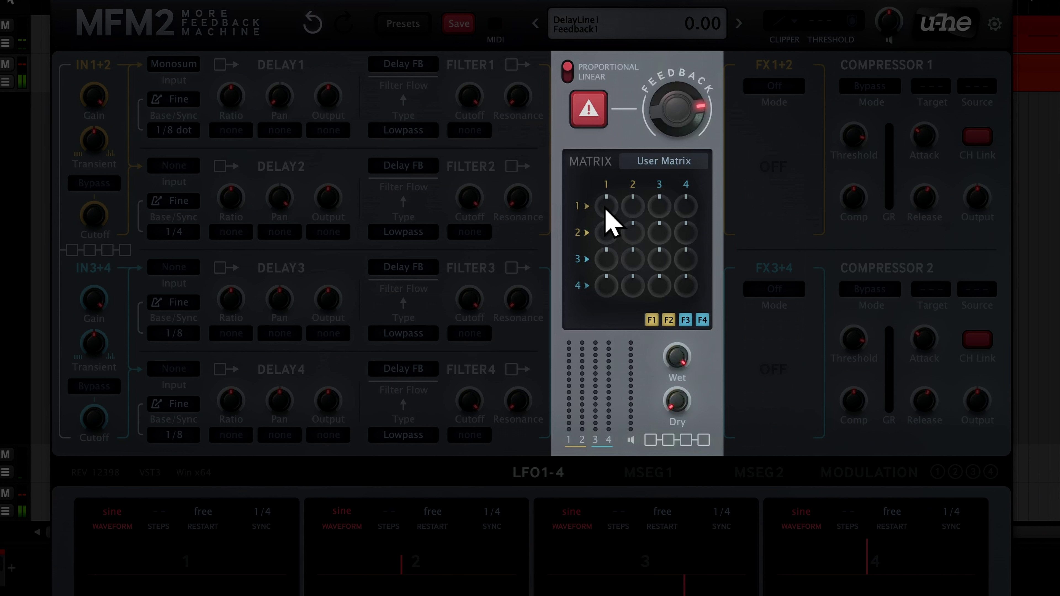
# Route the user matrix in a full-strength loop from Delay 1 to 2, 2 to 3, 3 to 4 and 4 to 1
pyautogui.moveTo(632, 209); pyautogui.dragTo(627, 69)
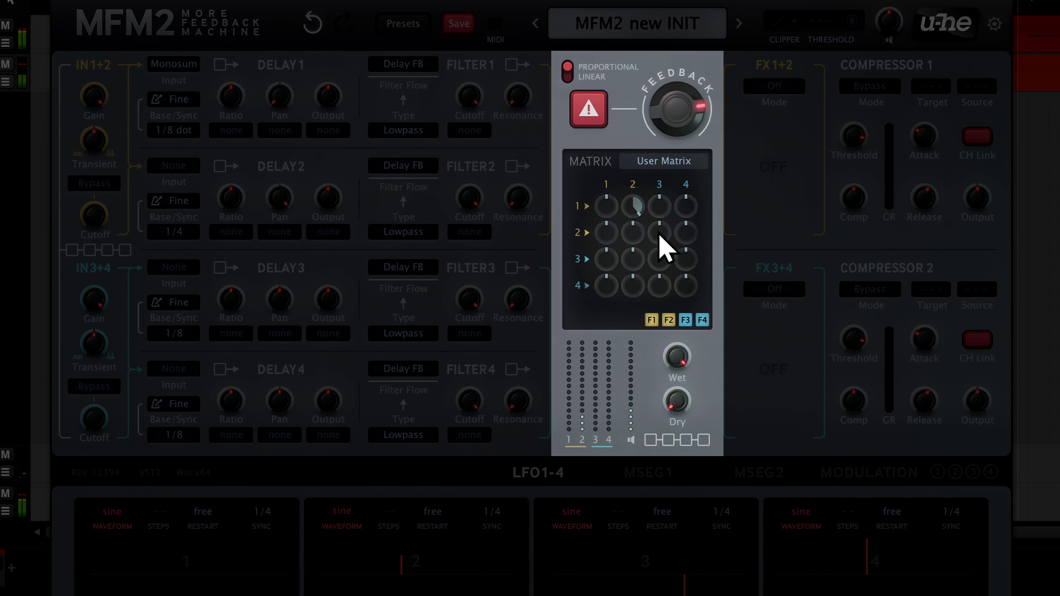
pyautogui.moveTo(662, 249); pyautogui.dragTo(661, 83)
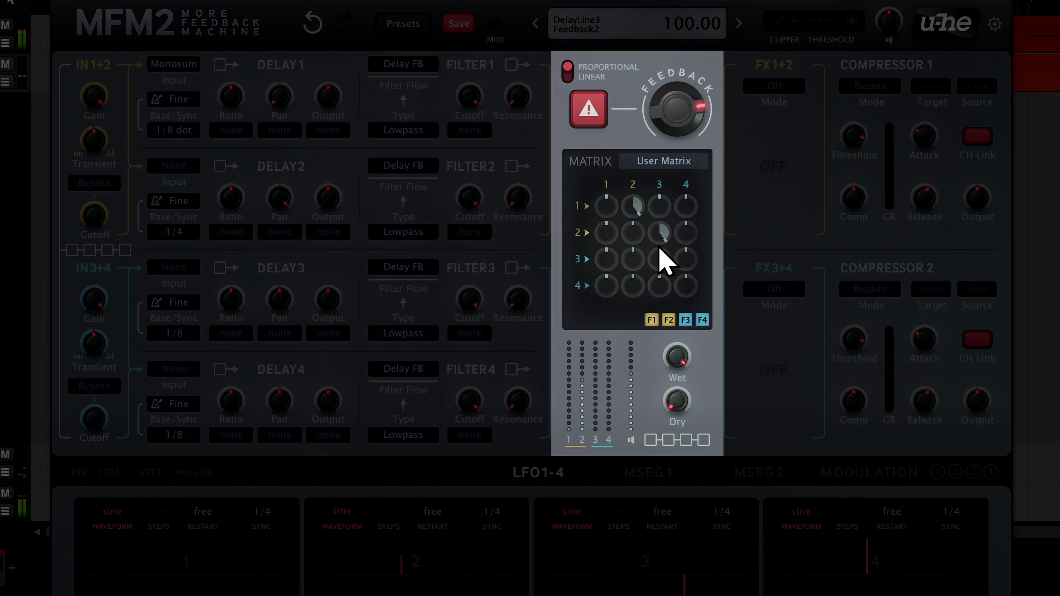
pyautogui.moveTo(684, 266); pyautogui.dragTo(680, 143)
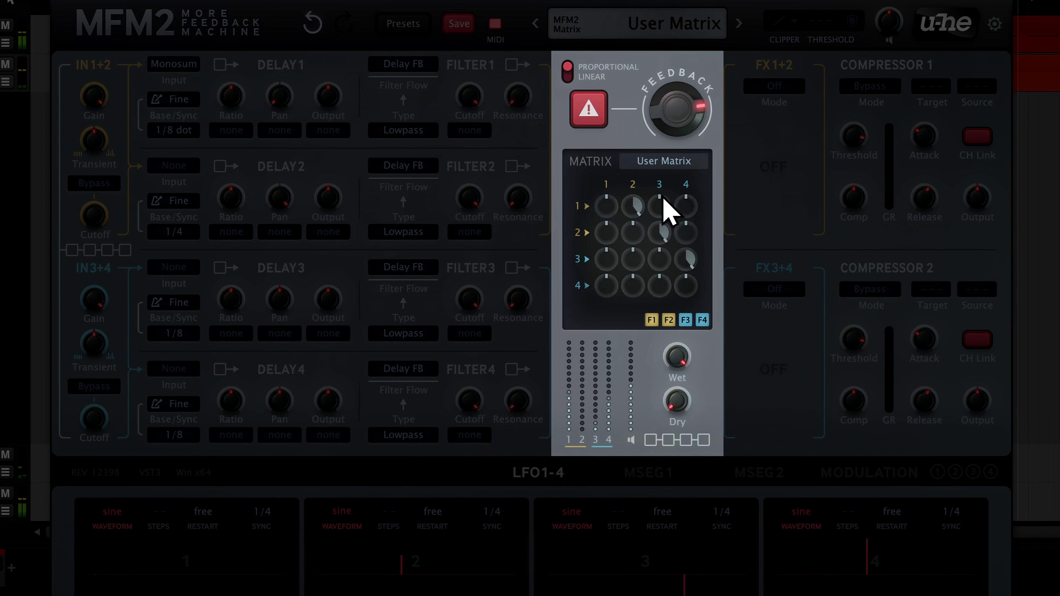
pyautogui.moveTo(607, 301); pyautogui.dragTo(623, 170)
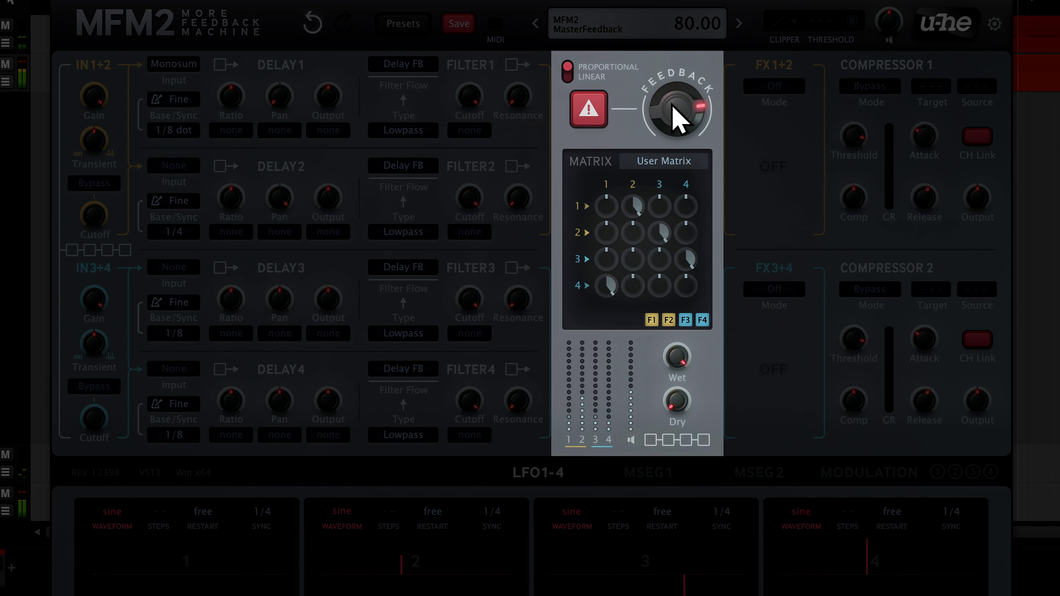
# Sweep the master feedback down and raise it to maximum with the custom matrix loop
pyautogui.moveTo(672, 105); pyautogui.dragTo(664, 244)
pyautogui.moveTo(672, 186); pyautogui.dragTo(687, 48)
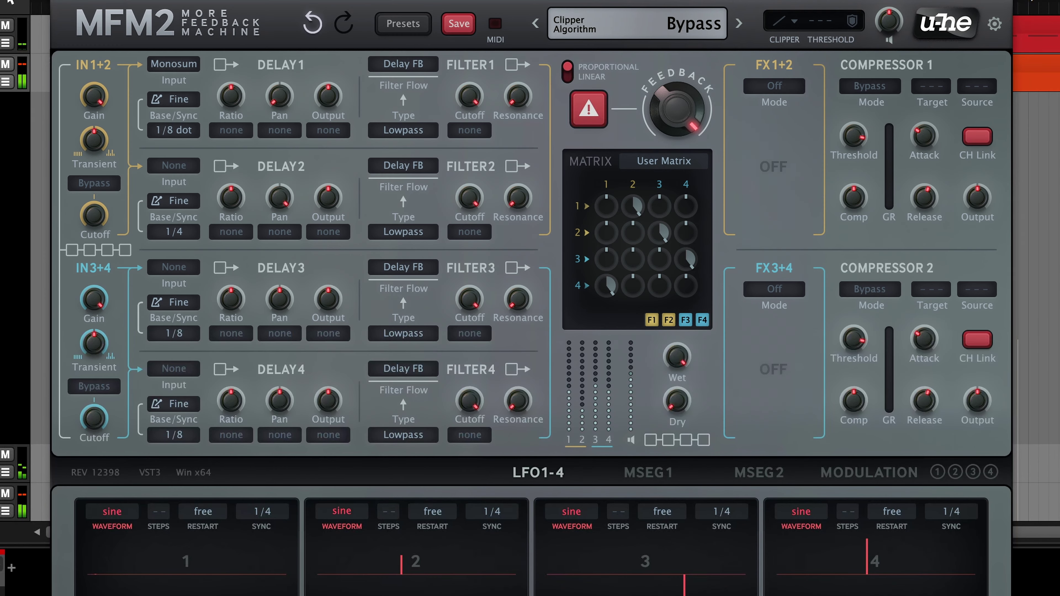